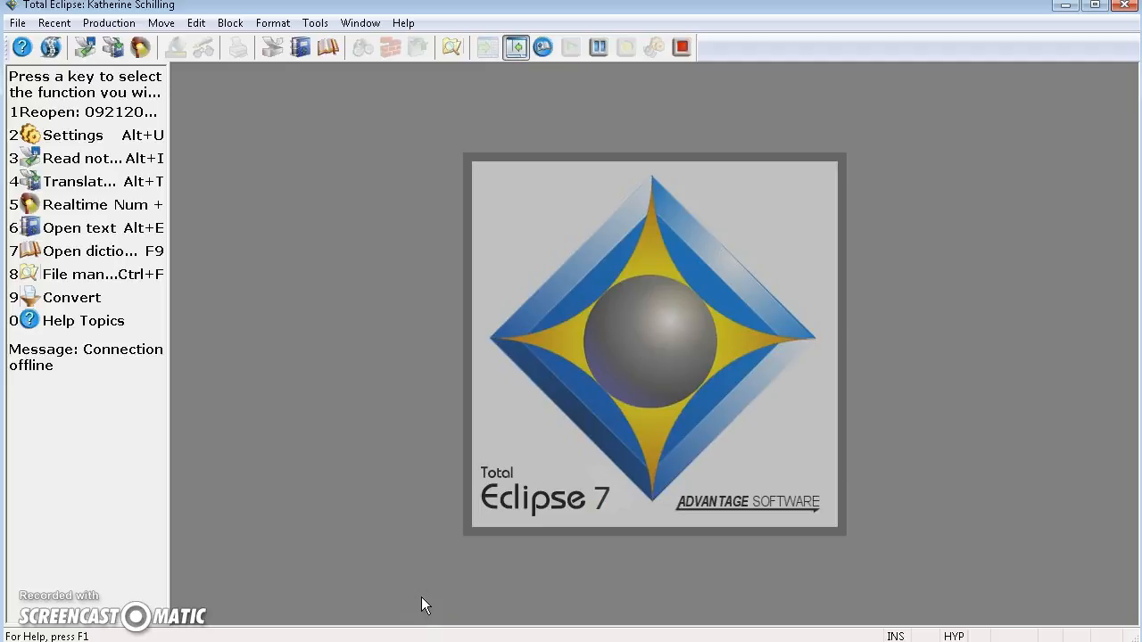
- Switch to the Notepad list of case names and terms, highlight the plaintiff attorney's name, and return to Total Eclipse
left_click(434, 639)
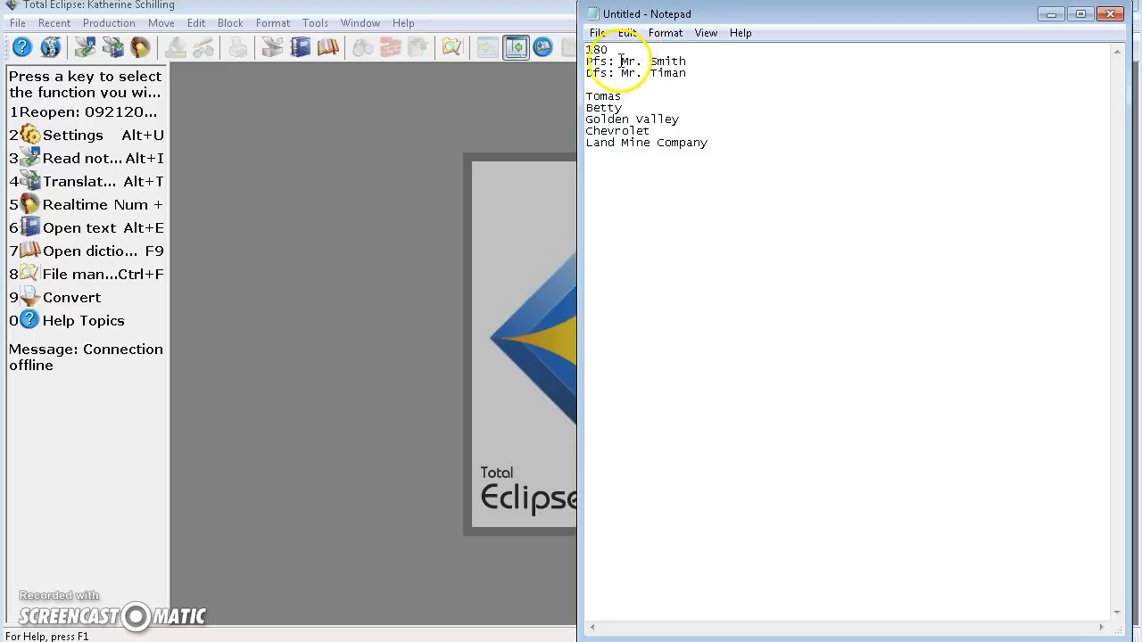
left_click_drag(621, 61, 711, 64)
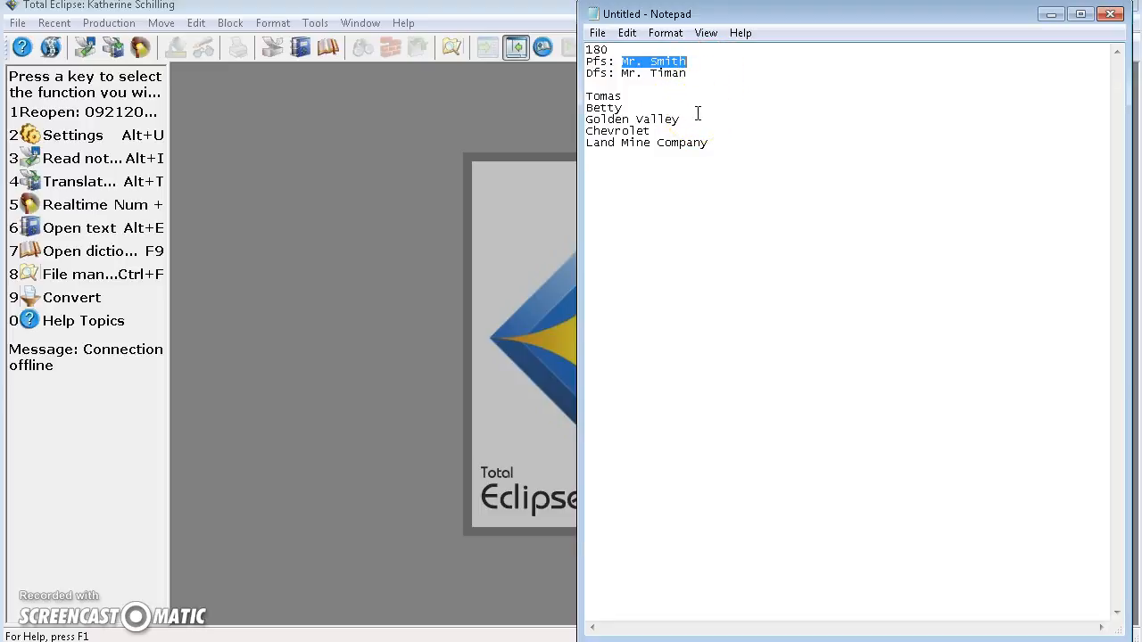
left_click(330, 400)
left_click(308, 528)
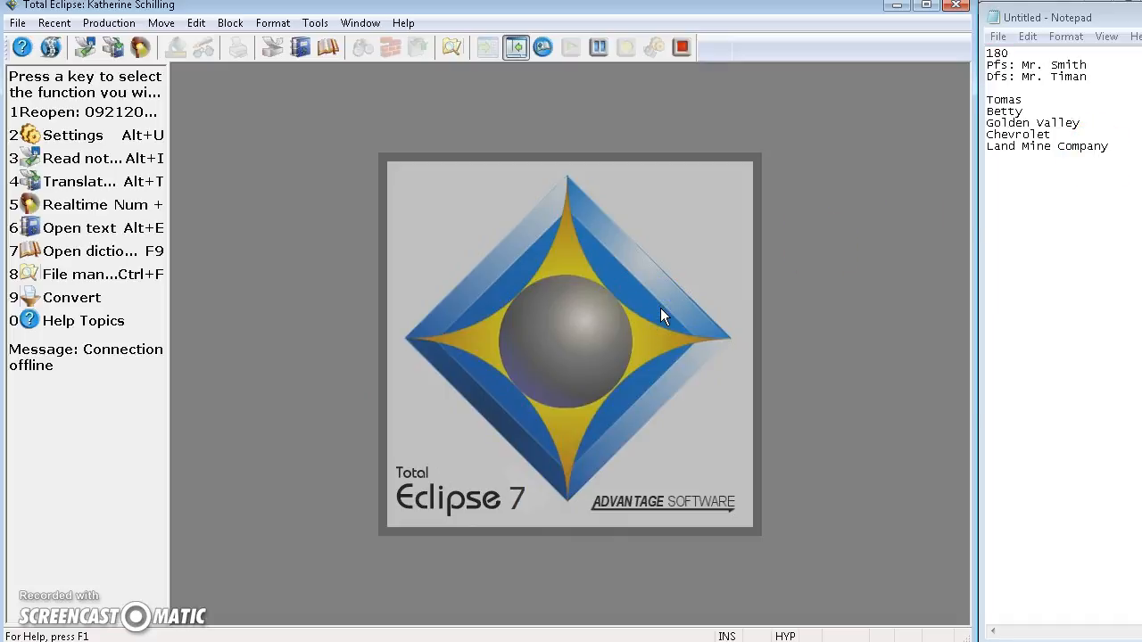
- Create a new dictionary file named TESTPRAC
key("F9")
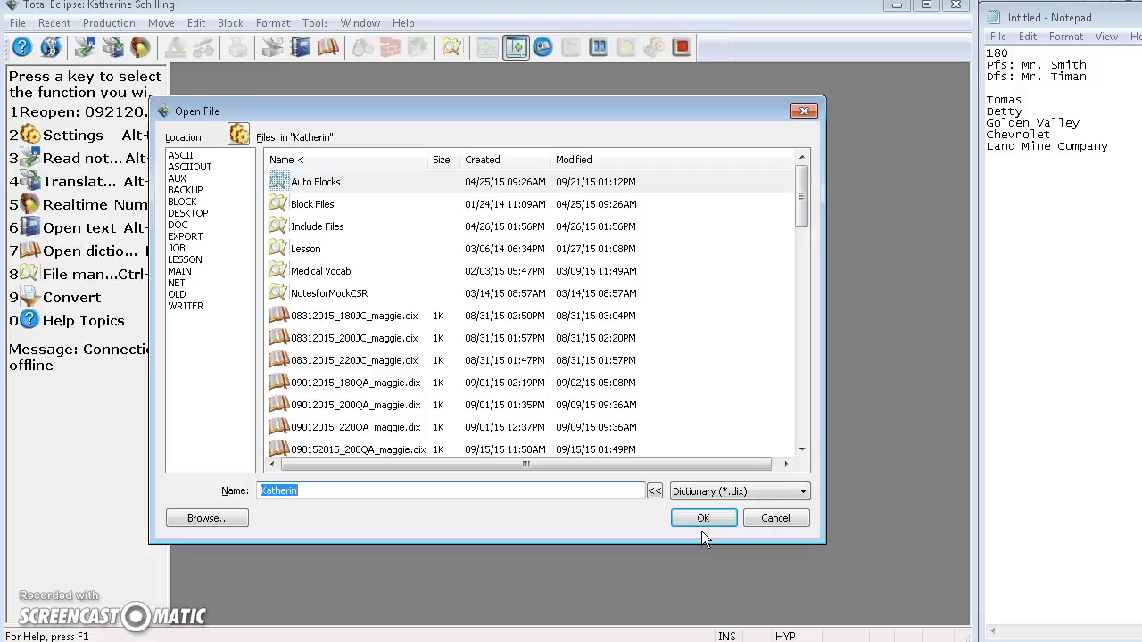
type("TESTPRAC")
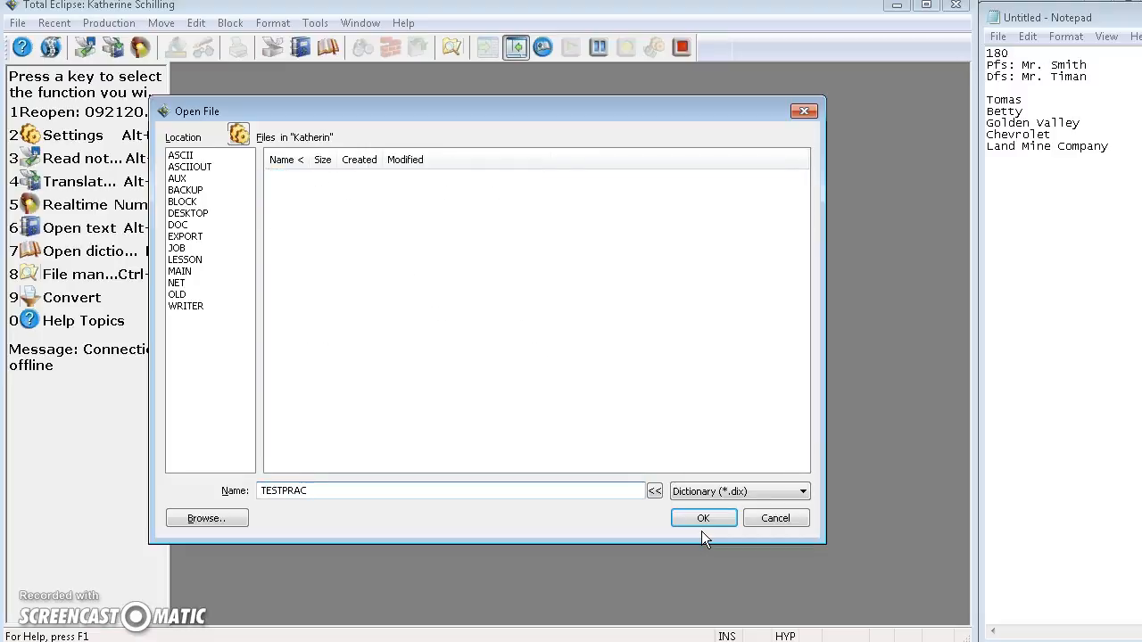
left_click(701, 534)
left_click(437, 340)
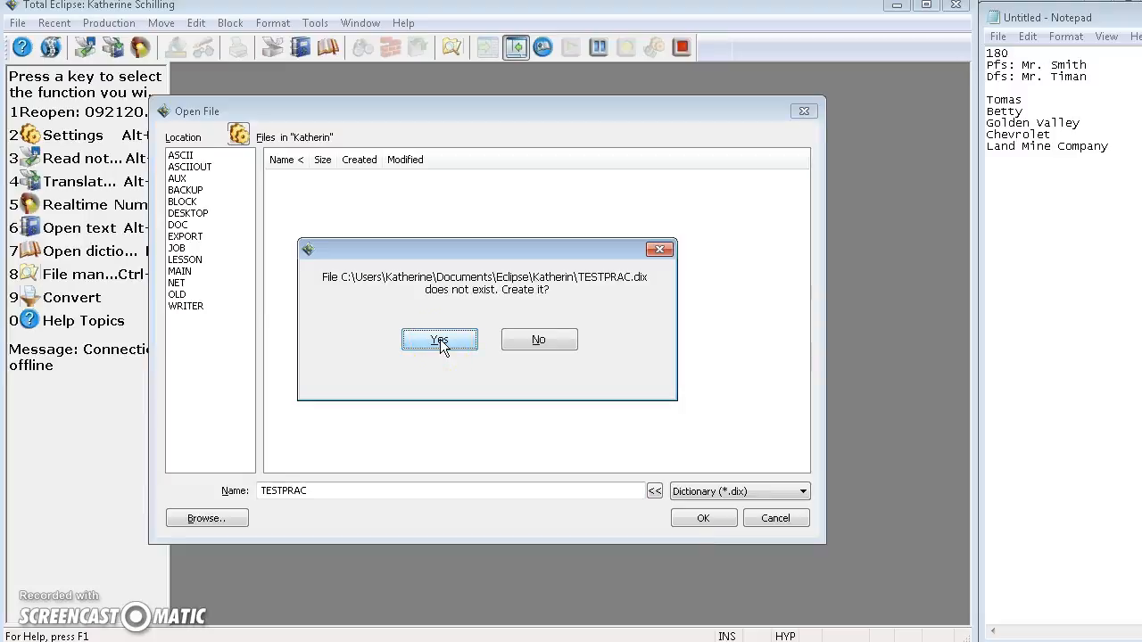
left_click(465, 341)
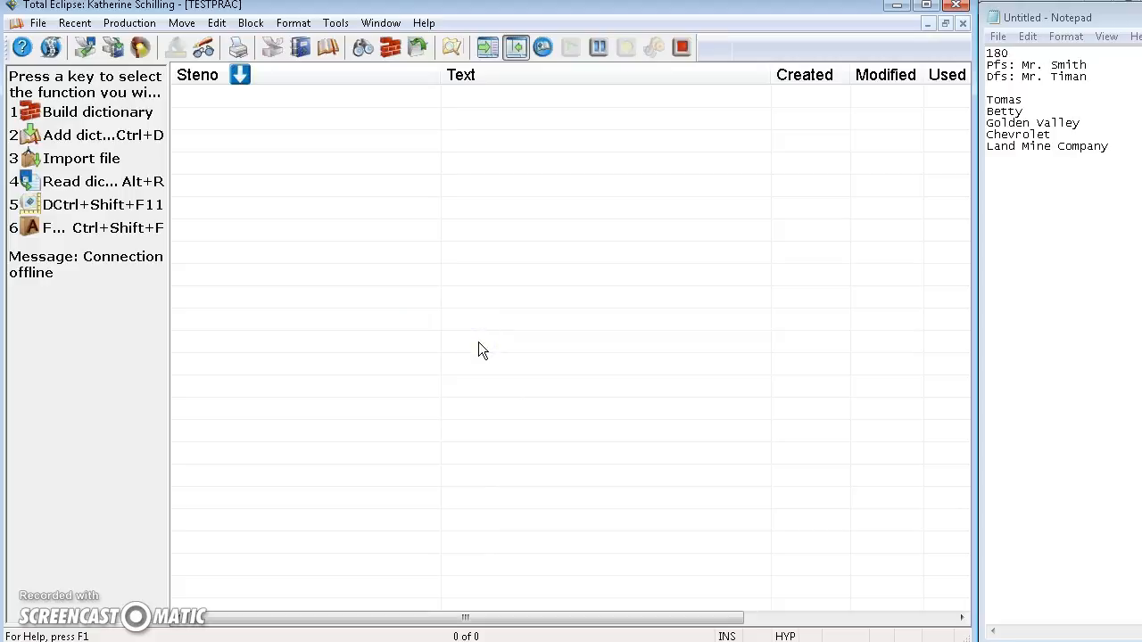
- Add a dictionary entry that assigns the steno stroke PHR-S to the plaintiff attorney's title and surname
key("Insert")
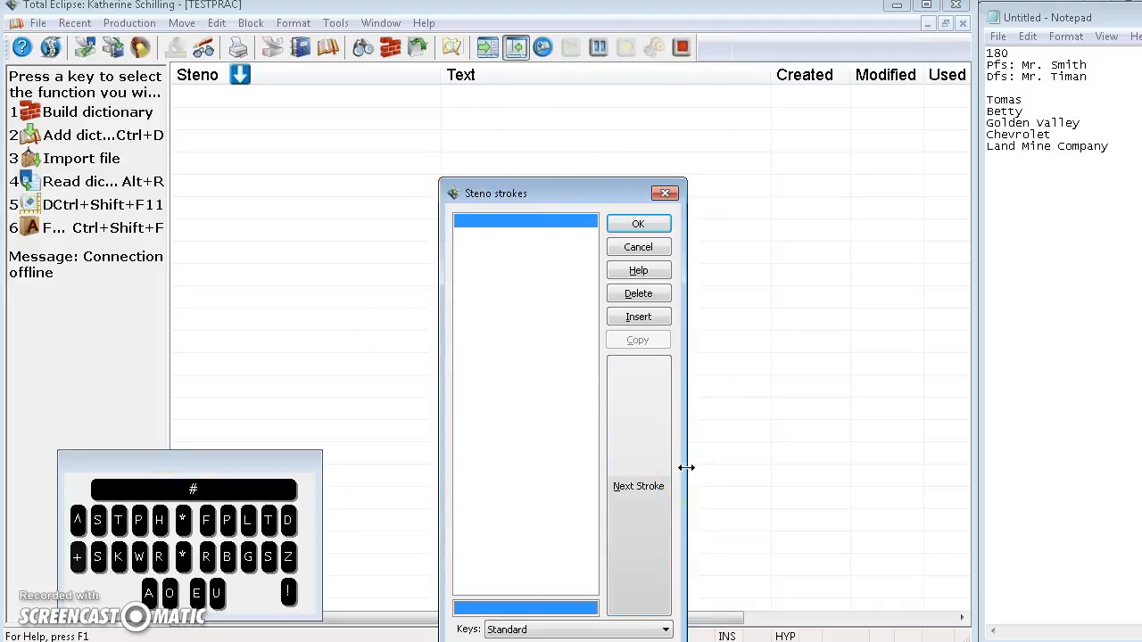
left_click(292, 520)
type("phrs")
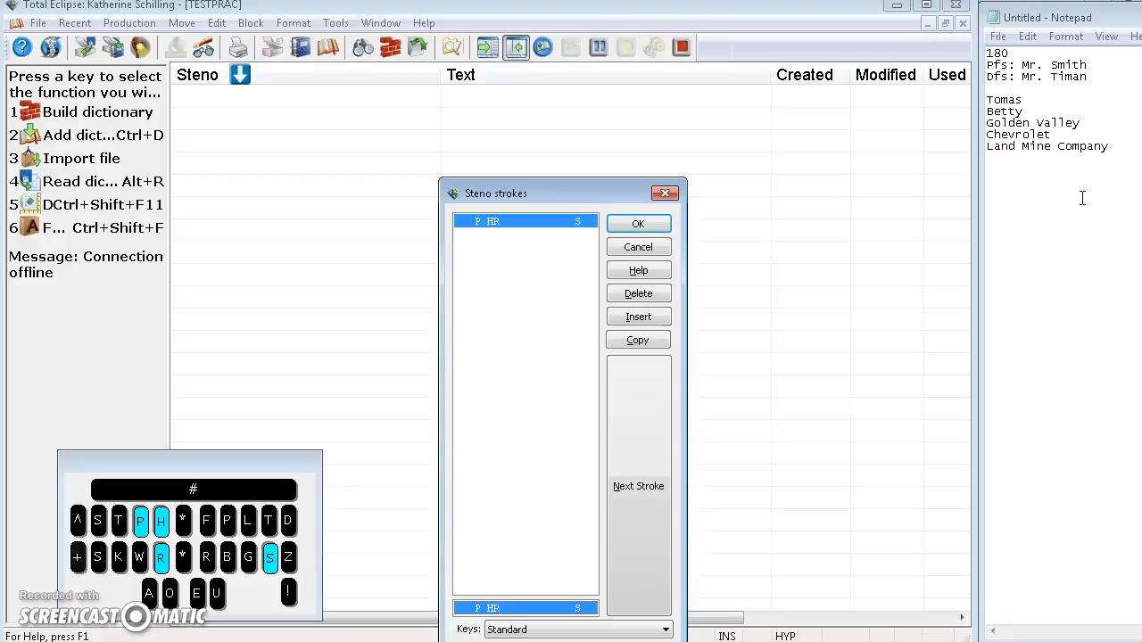
key("Return")
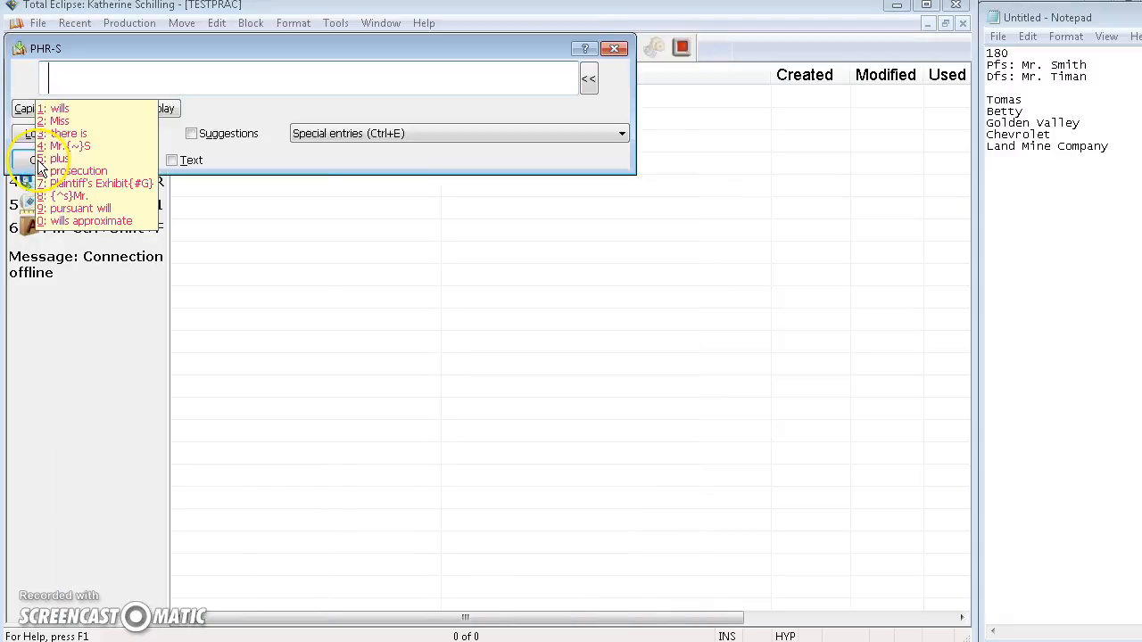
type("Mr. Smith")
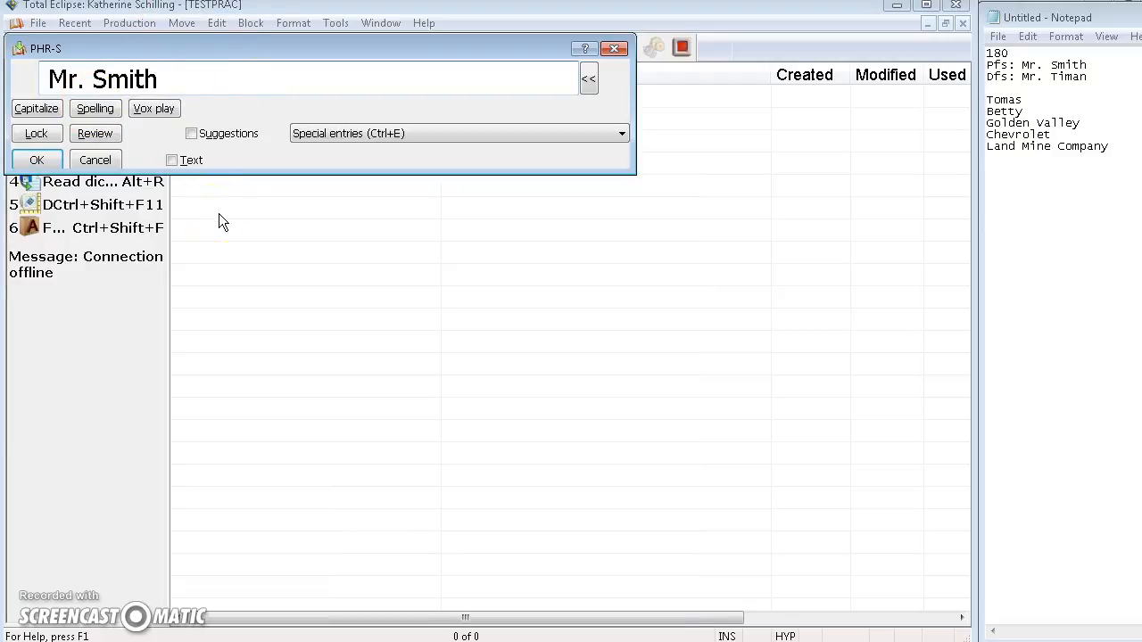
left_click(52, 160)
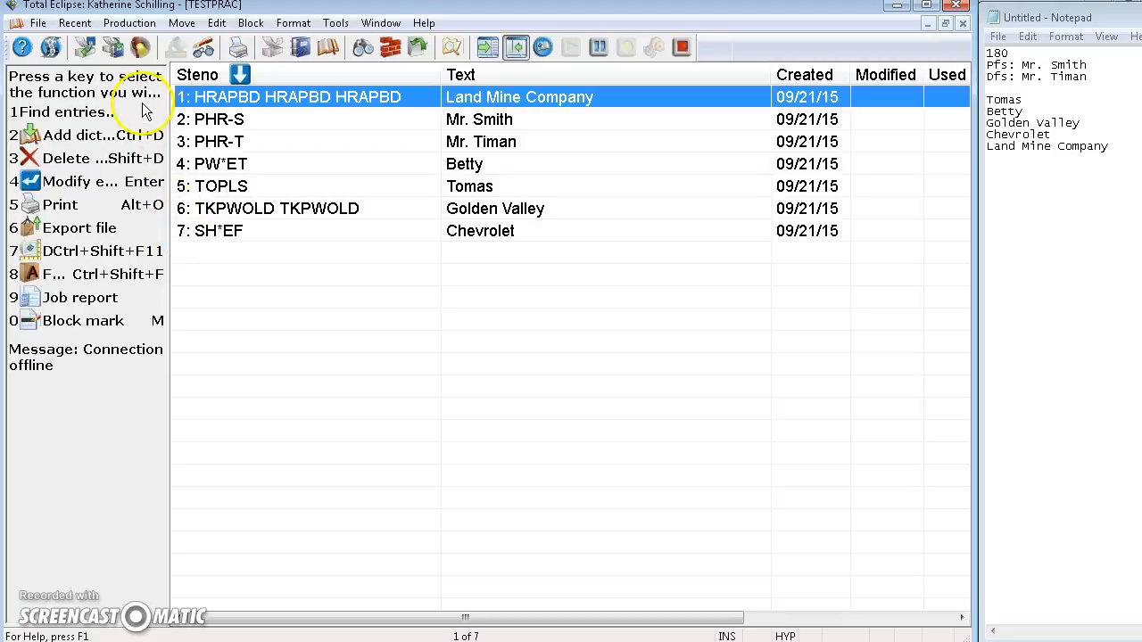
- Set up a notes translation and add TESTPRAC.dix as its job dictionary below the main dictionary
left_click(107, 54)
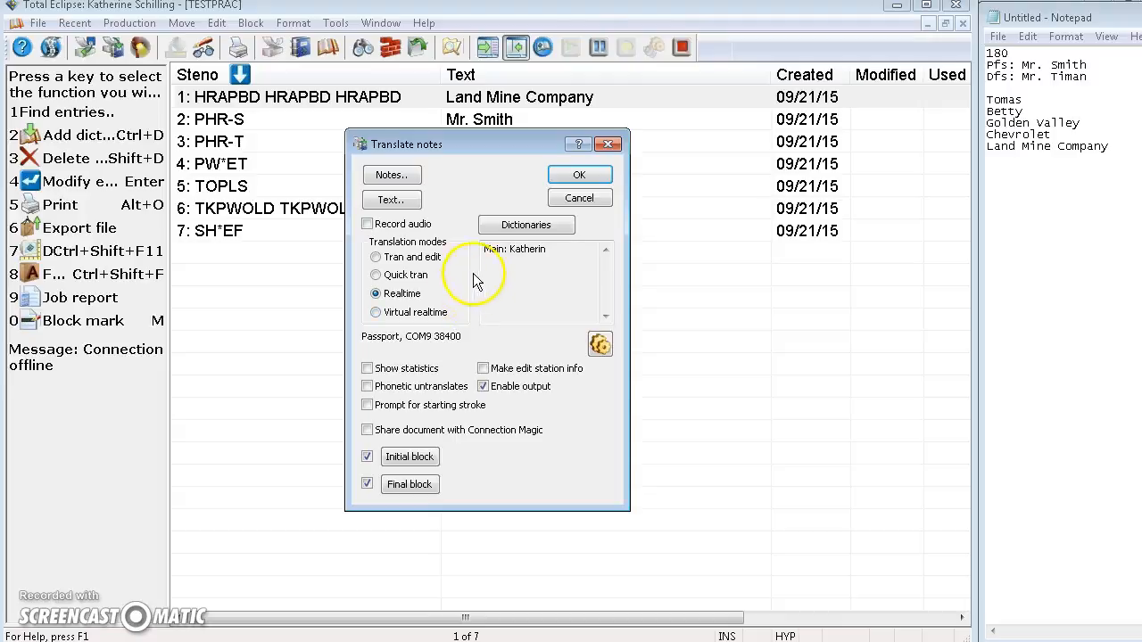
left_click(560, 230)
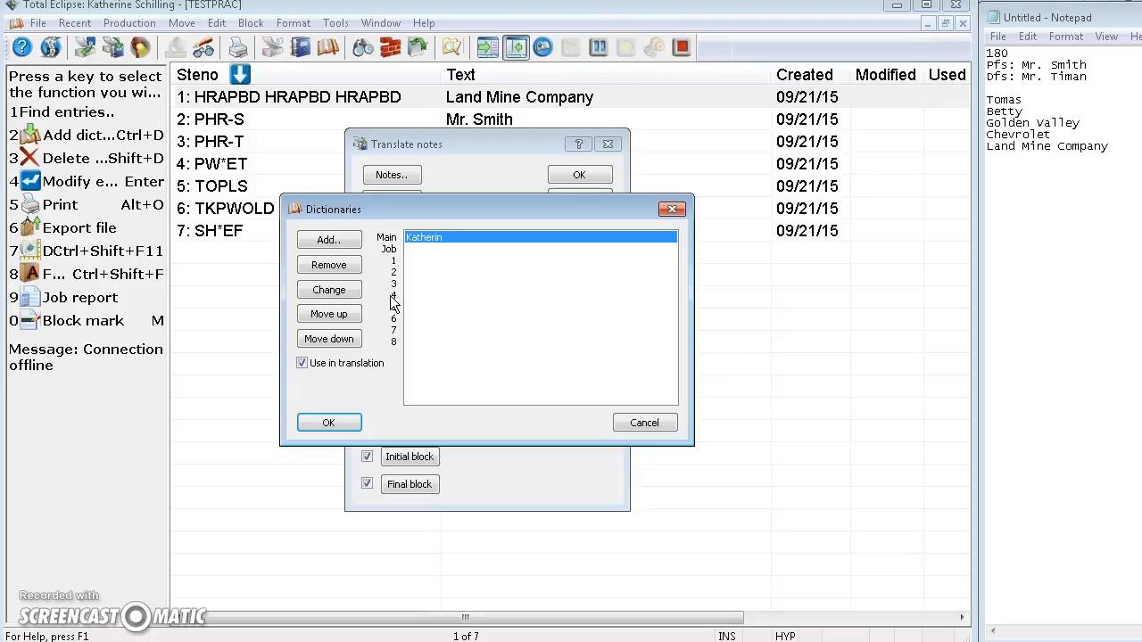
left_click(408, 239)
left_click(328, 240)
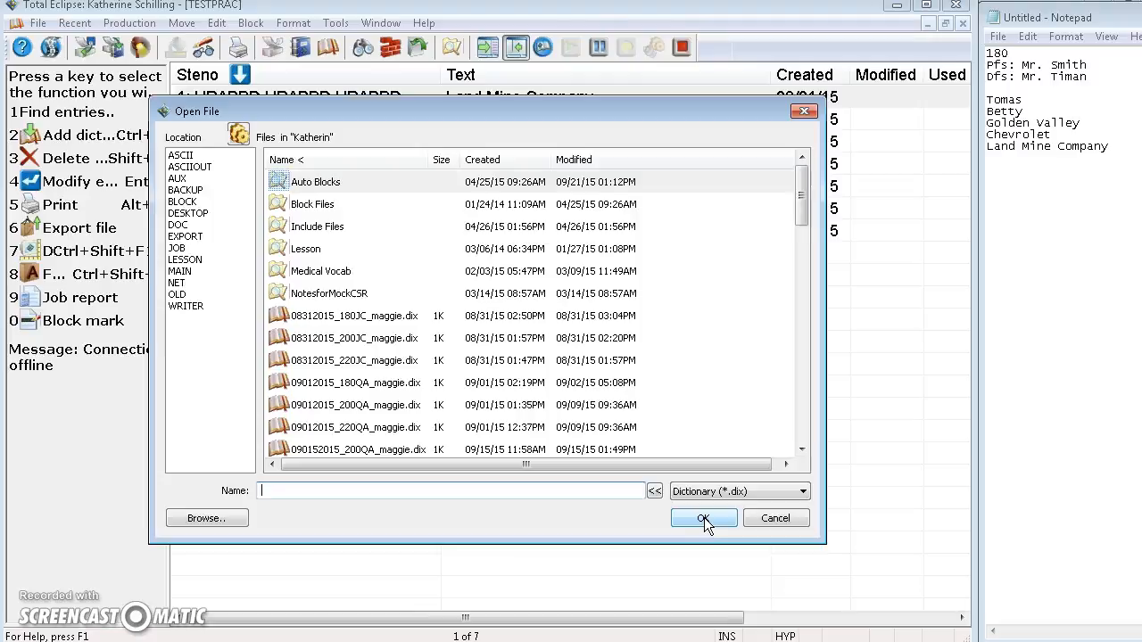
type("TEST")
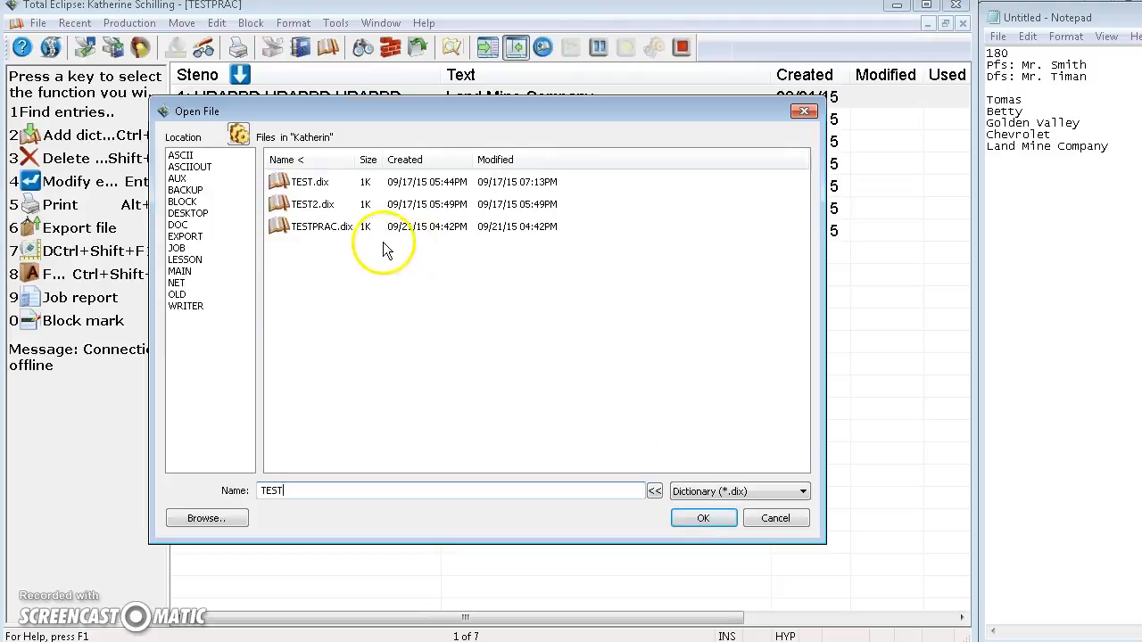
left_click(338, 230)
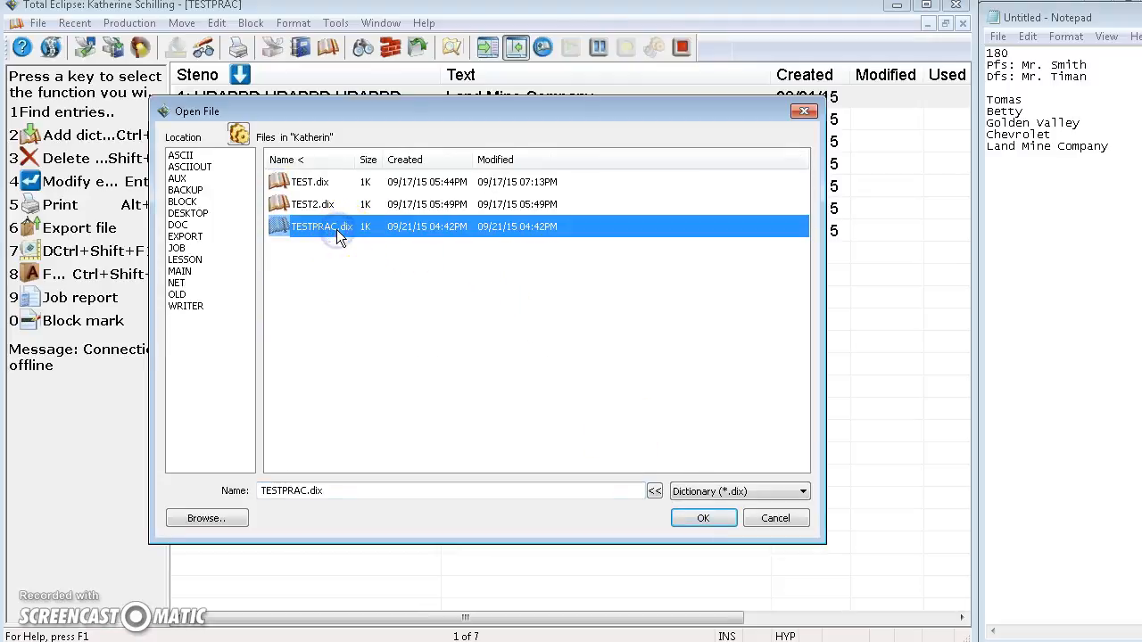
left_click(714, 522)
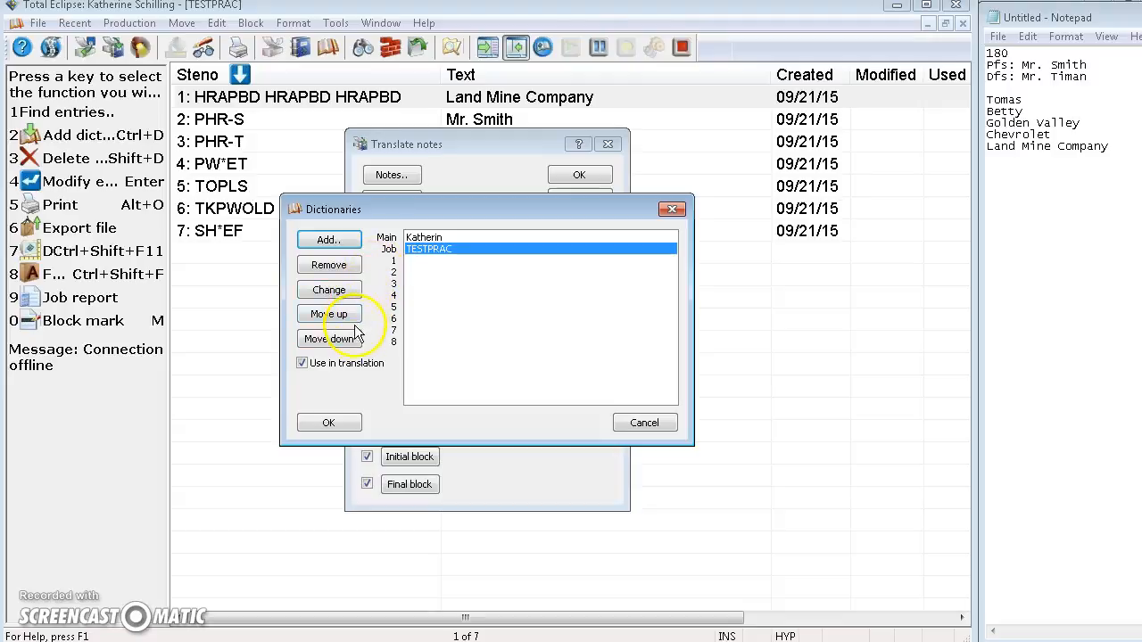
- Move TESTPRAC down the dictionary order and return it to the Job slot
left_click(329, 339)
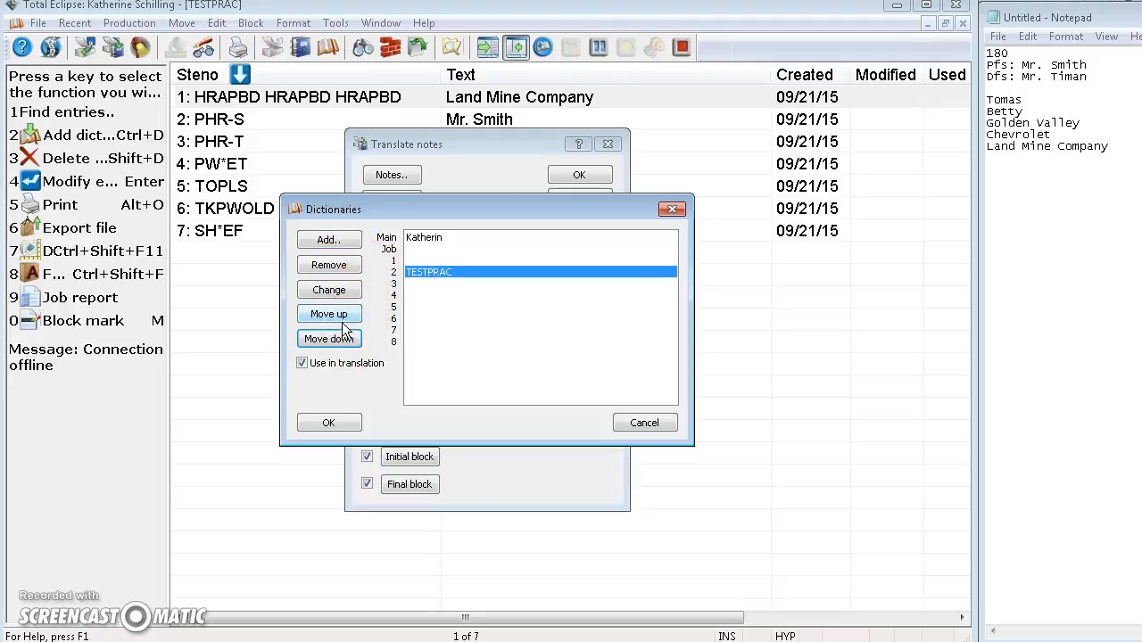
left_click(341, 318)
left_click(343, 323)
left_click(342, 320)
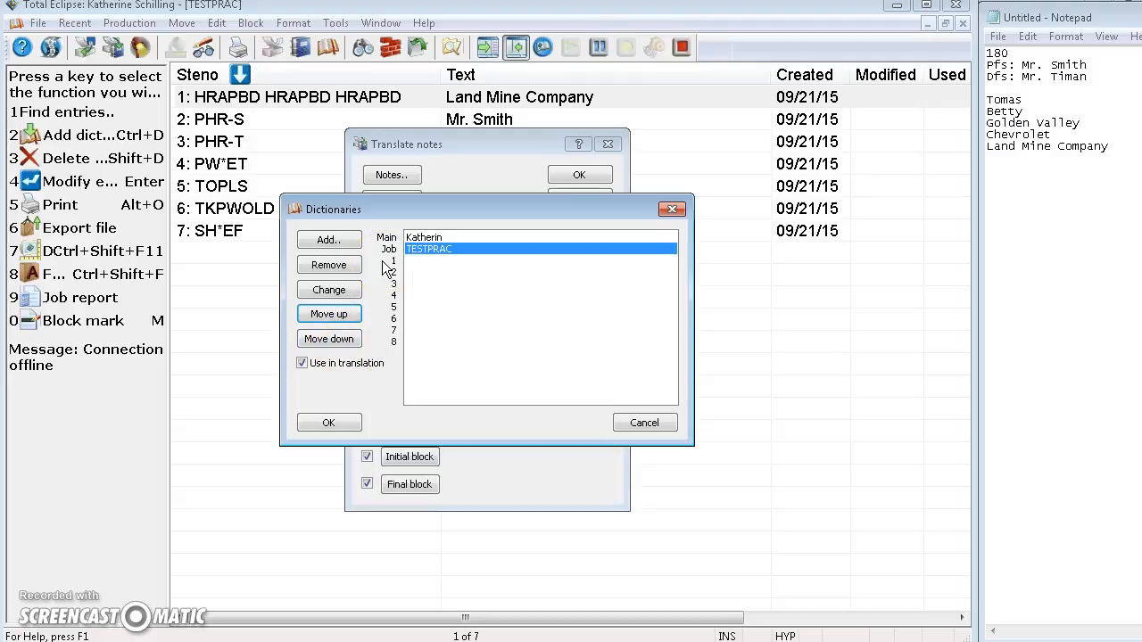
left_click(415, 269)
left_click(407, 251)
left_click(455, 263)
left_click(434, 256)
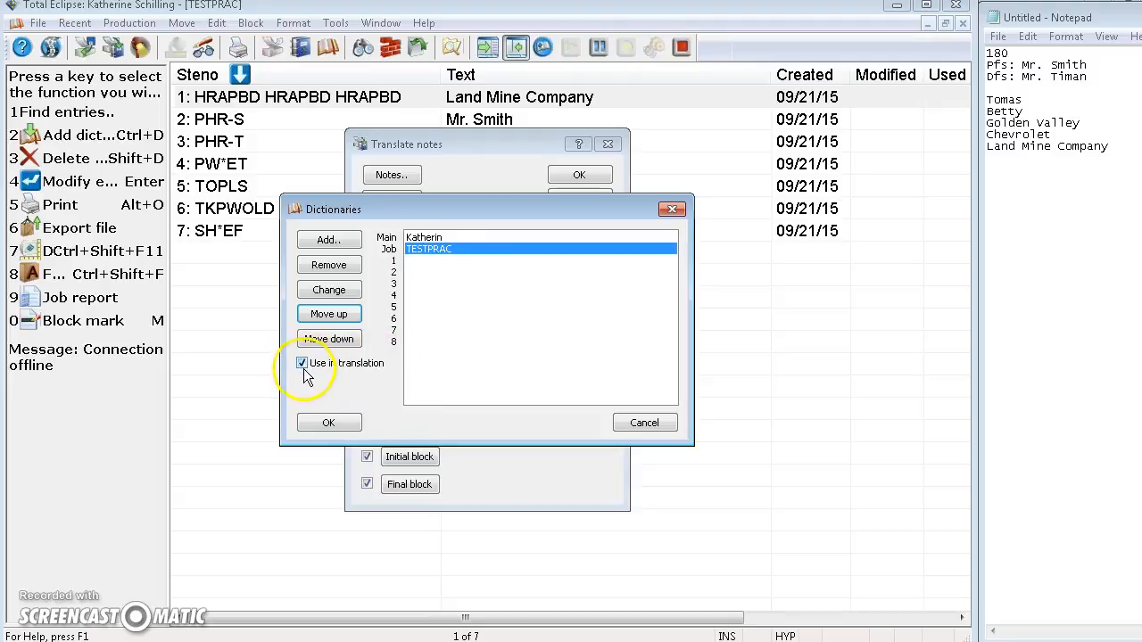
- Accept the dictionary list and start the realtime translation with its Eclipse text file named TESTPRAC
left_click(328, 422)
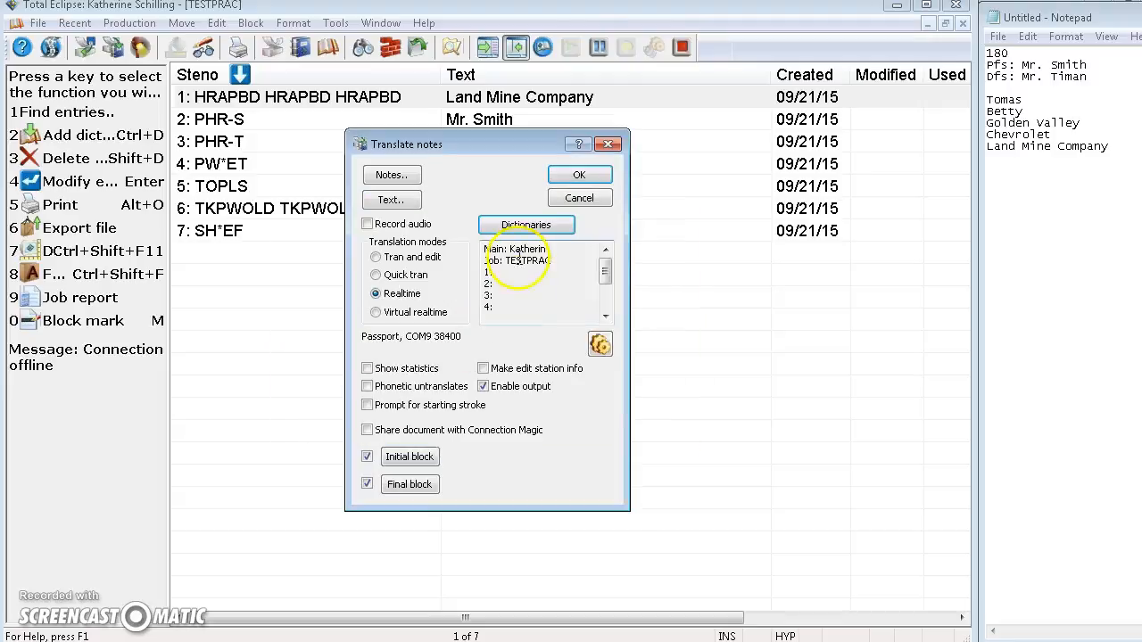
left_click(576, 176)
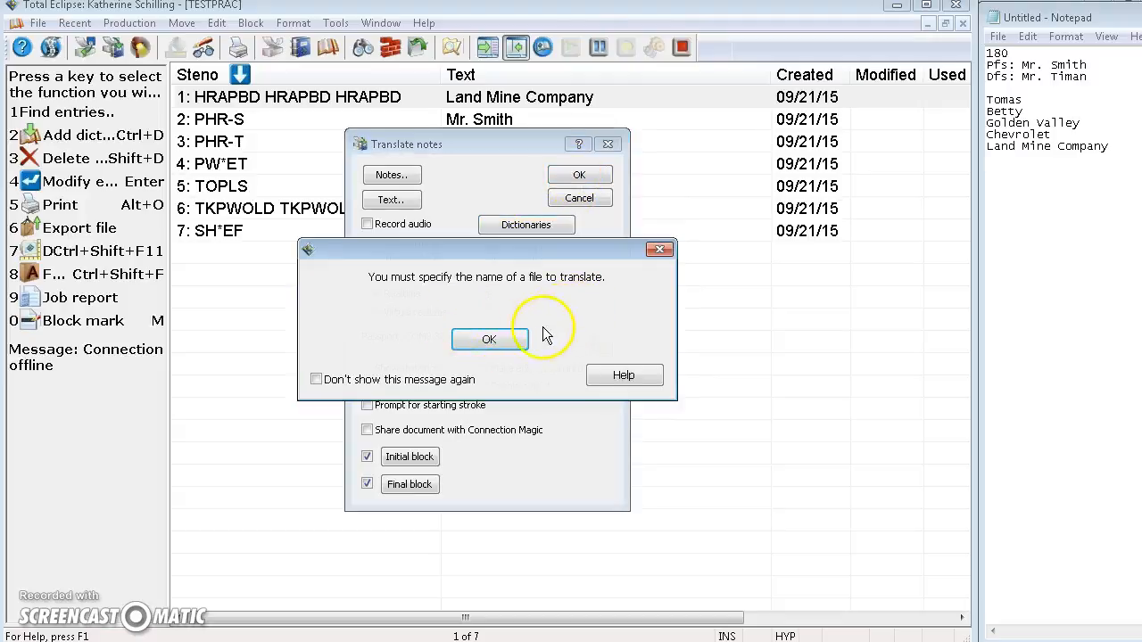
left_click(499, 340)
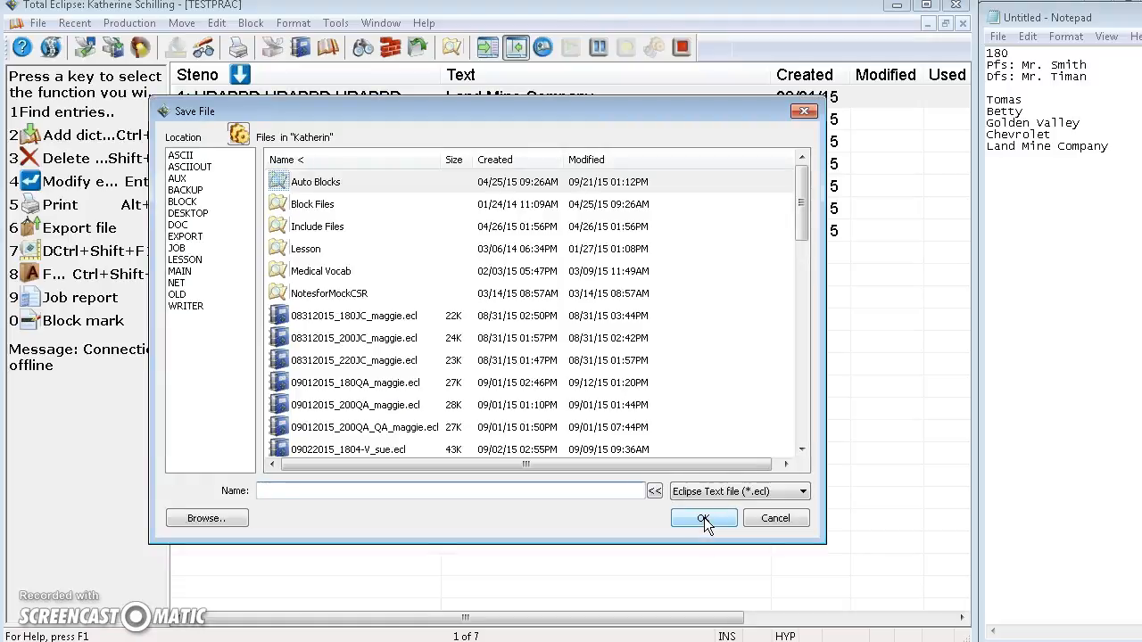
type("TESTPRAC")
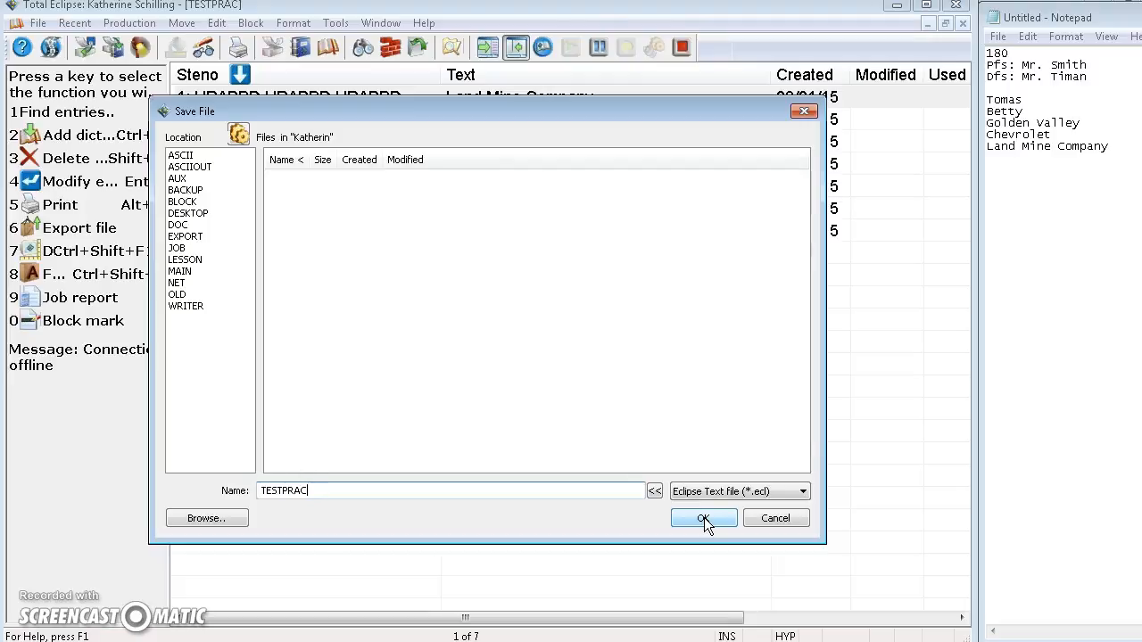
left_click(703, 521)
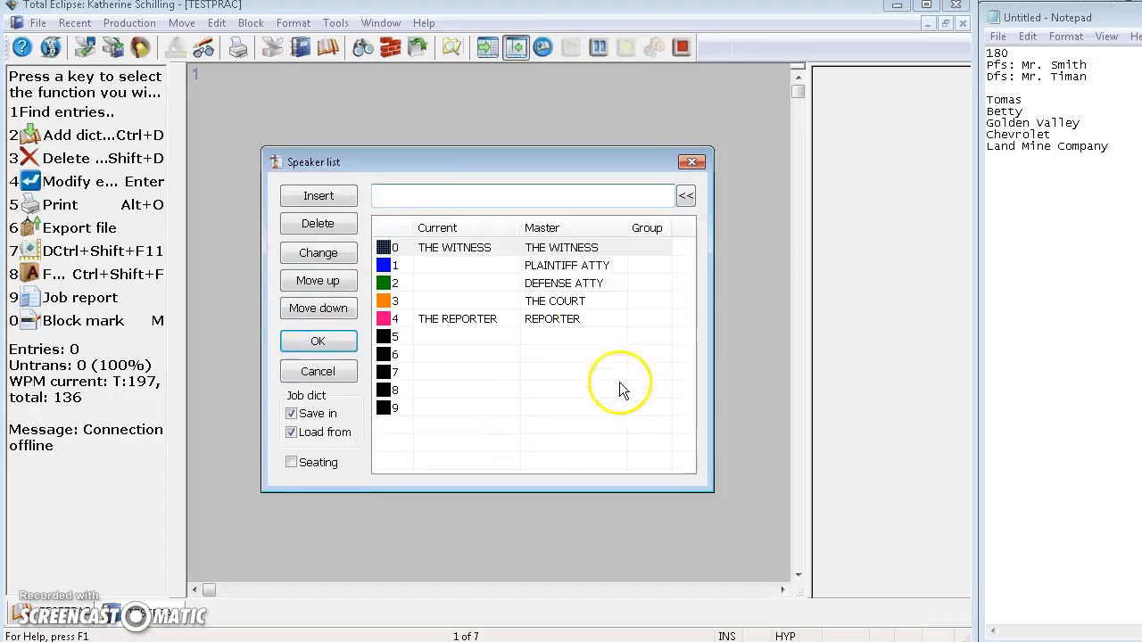
- Fill in the current speaker names for PLAINTIFF ATTY and DEFENSE ATTY with the two attorneys' names, and accept the speaker list
double_click(495, 265)
type("MR. SMITH")
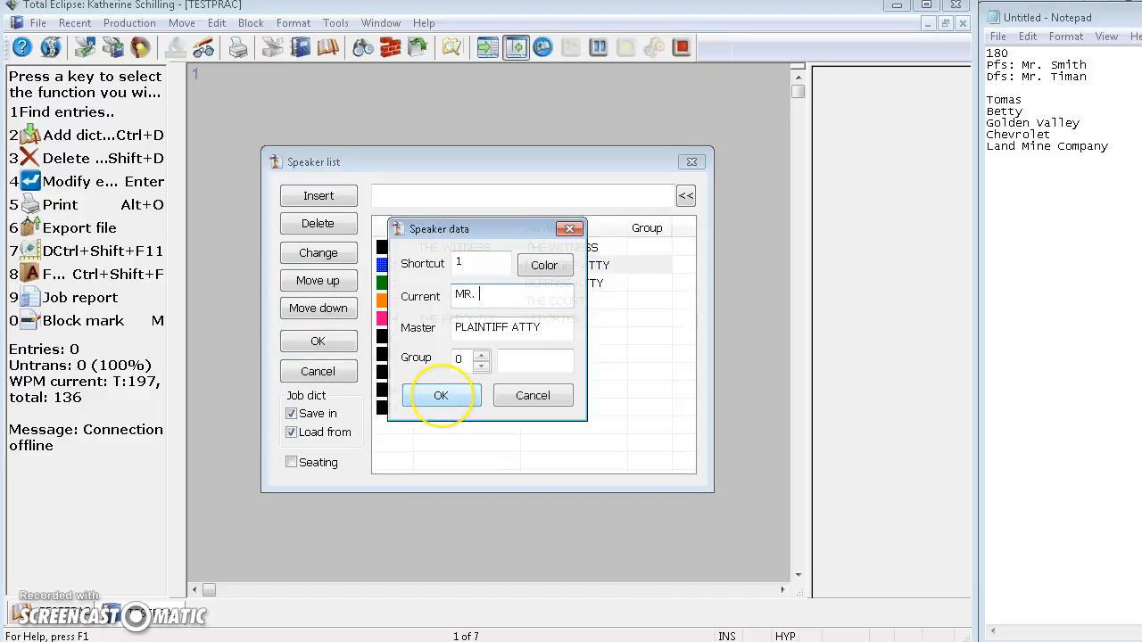
key("Return")
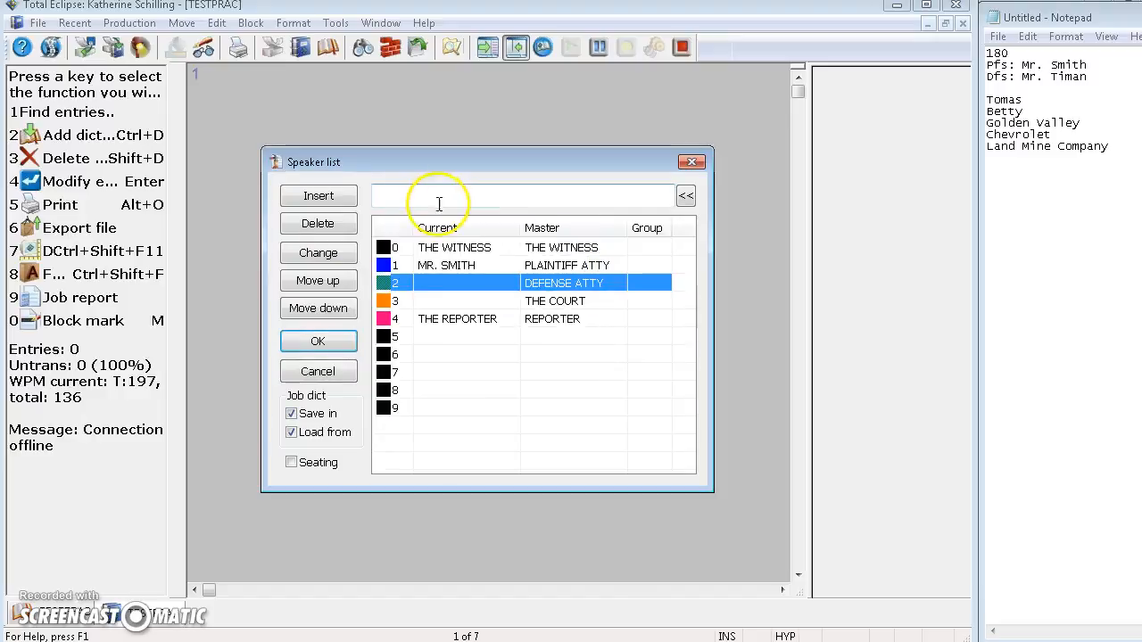
double_click(446, 284)
type("M")
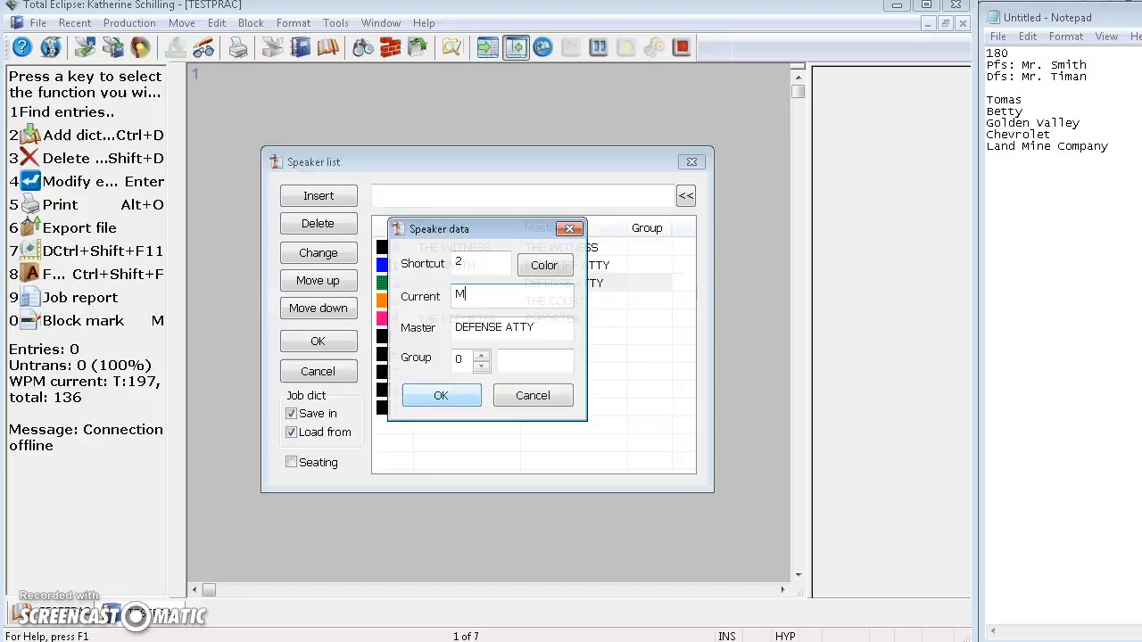
type("R. TIMAN")
left_click(441, 395)
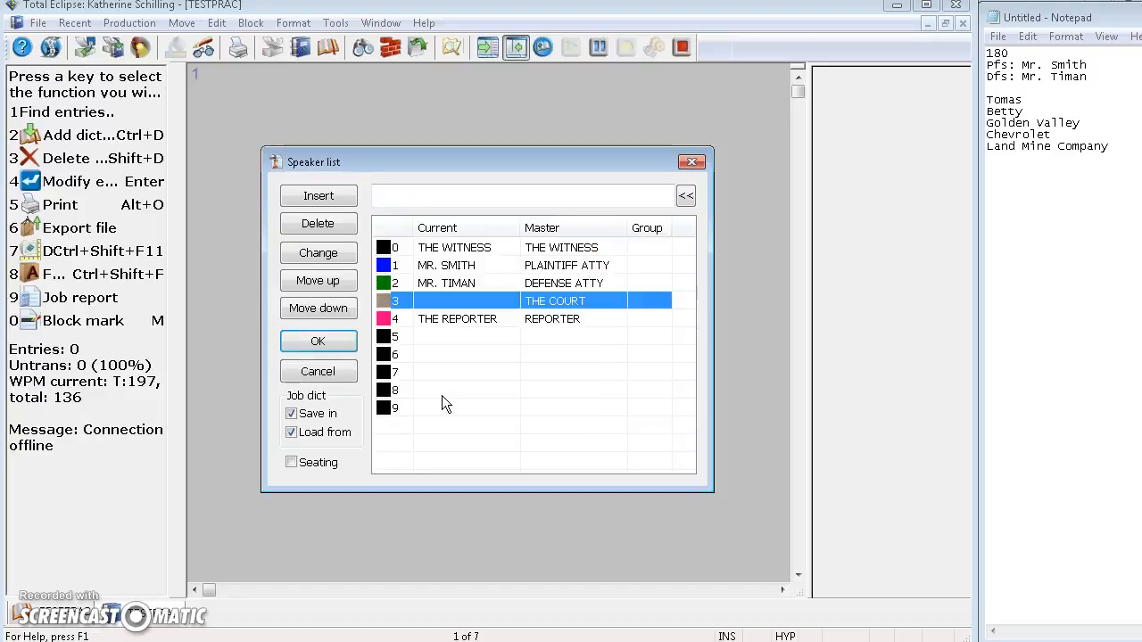
left_click(330, 346)
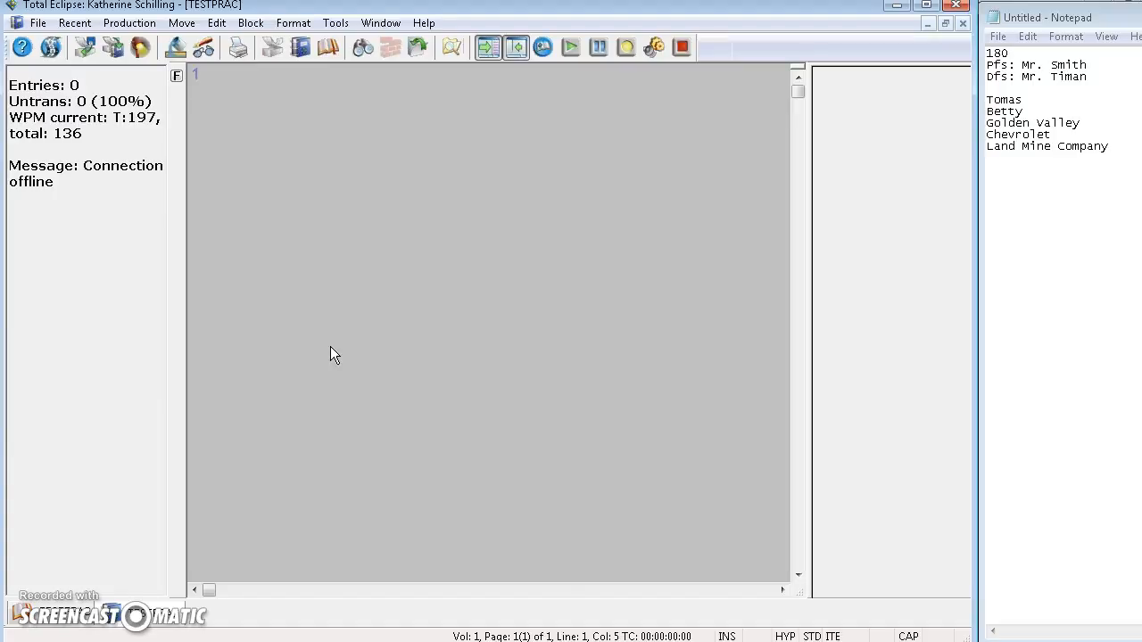
- Write the test word "have" in the realtime transcript and delete it
type("have")
key("BackSpace")
key("BackSpace")
key("BackSpace")
key("BackSpace")
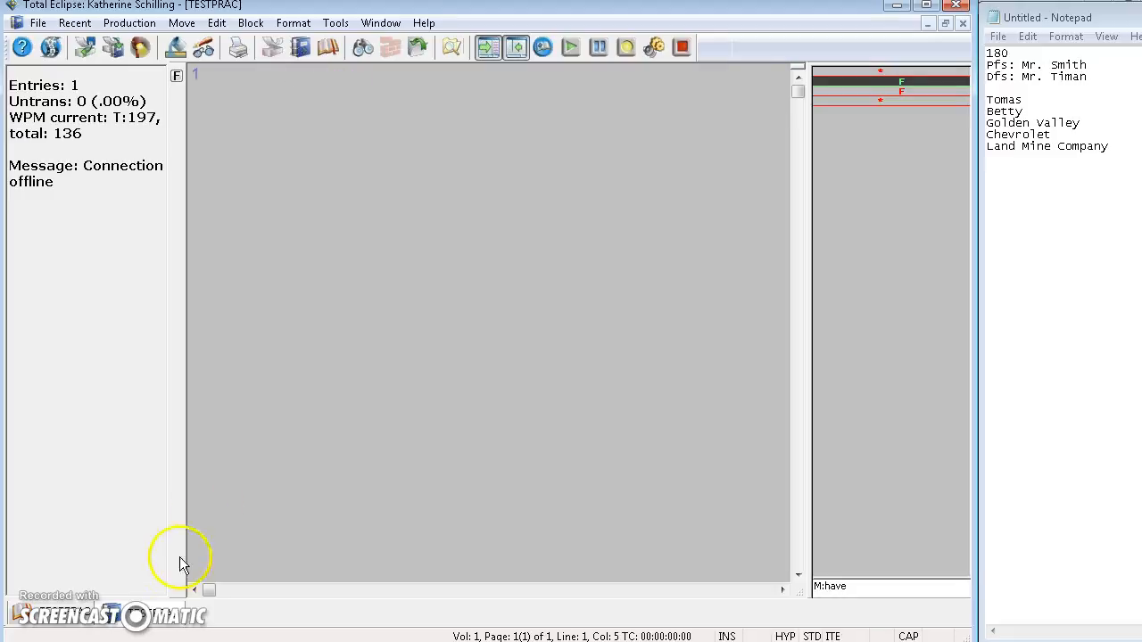
- Check the TESTPRAC dictionary's entries, and write "Golden Valley" in the realtime transcript with its steno strokes
left_click(92, 624)
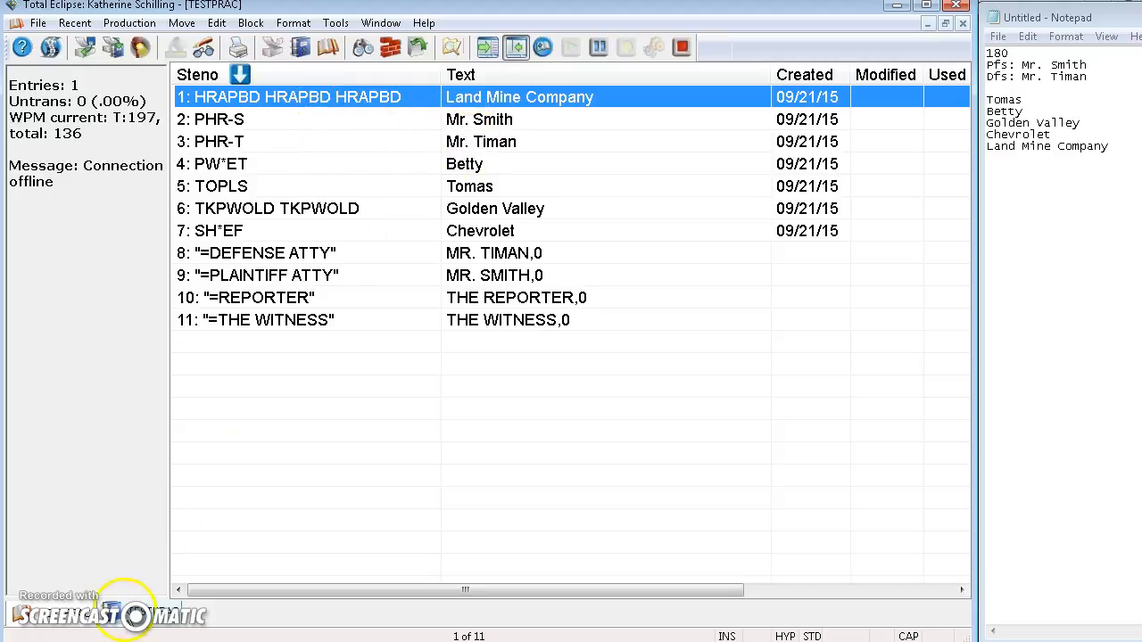
left_click(129, 615)
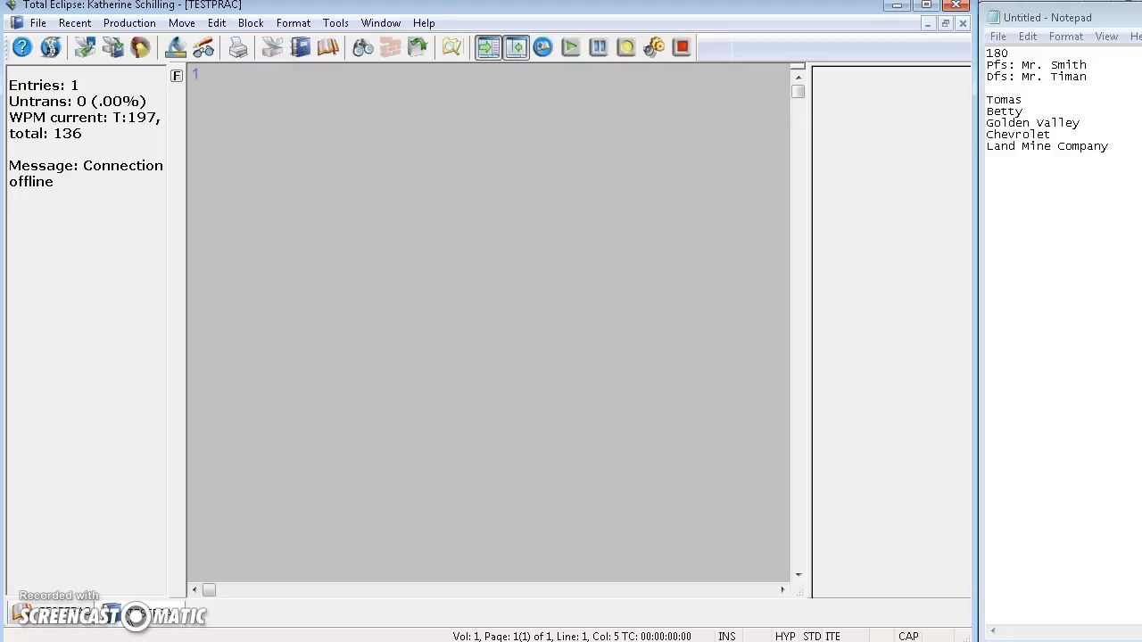
type("Golden Valley")
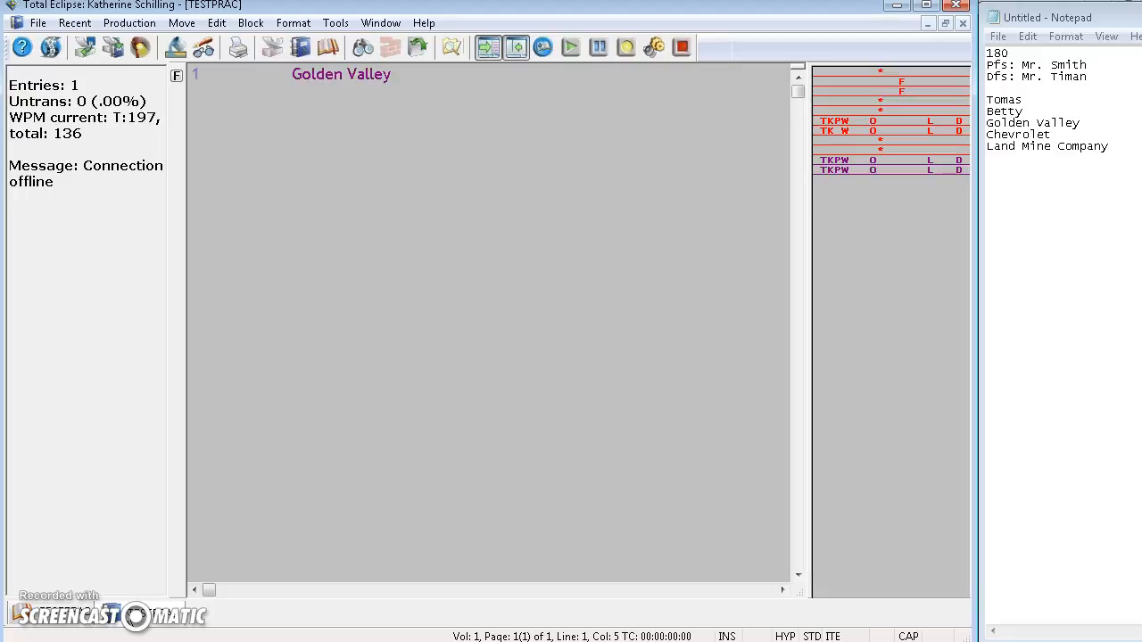
- Write a comma, the two attorneys' names, the witness-list first name starting with B and another comma in the realtime transcript
type(", Mr. Smith Mr. Timan")
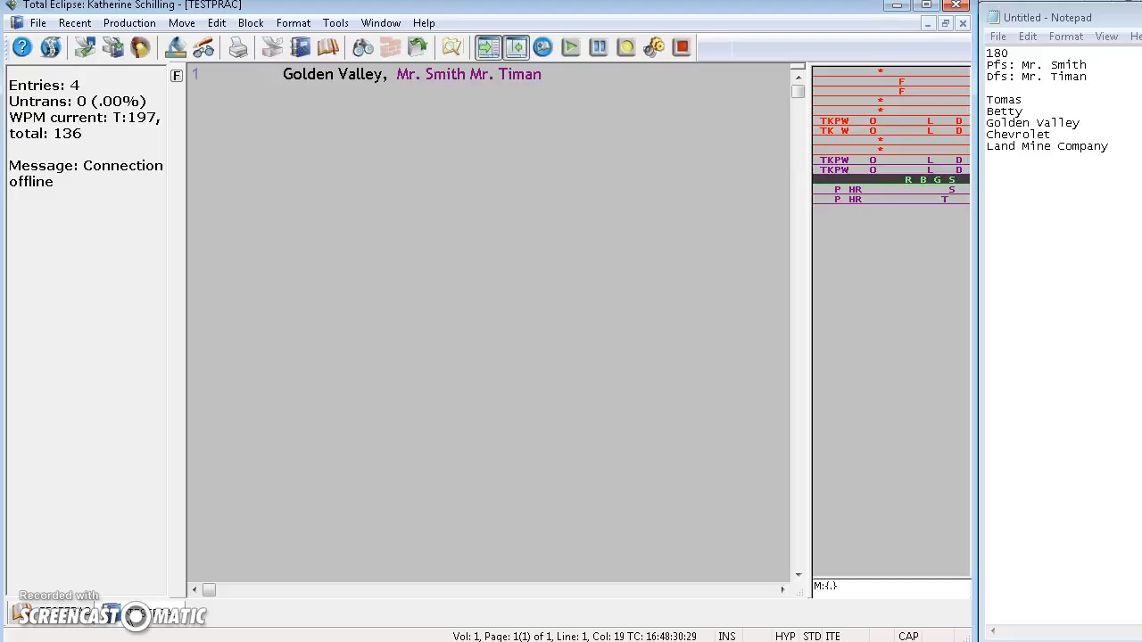
type(" Betty")
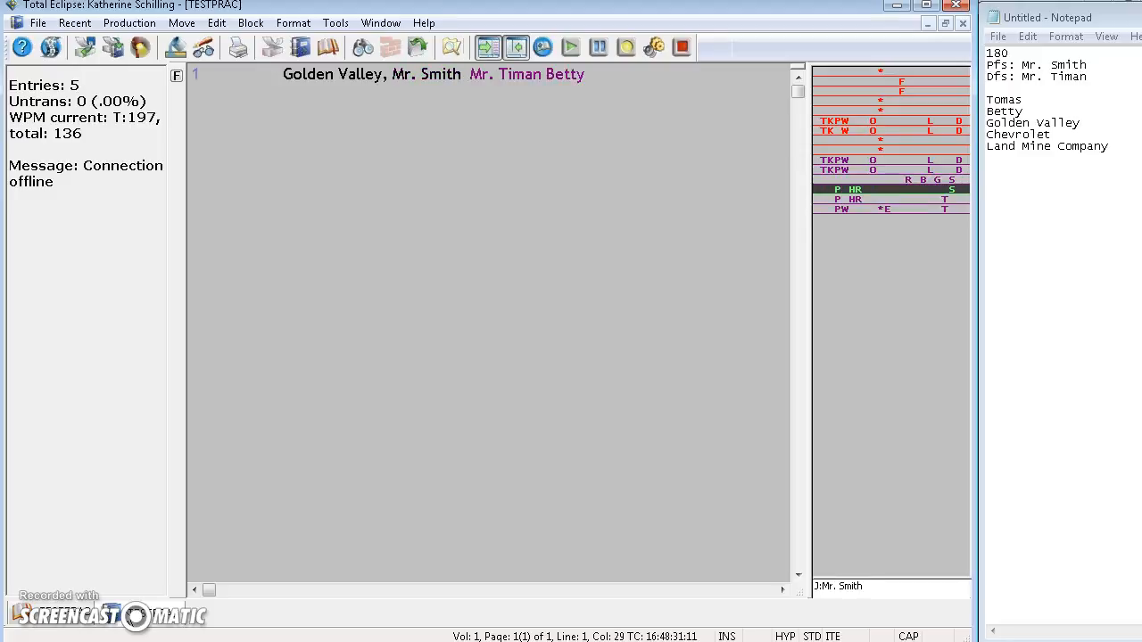
type(",")
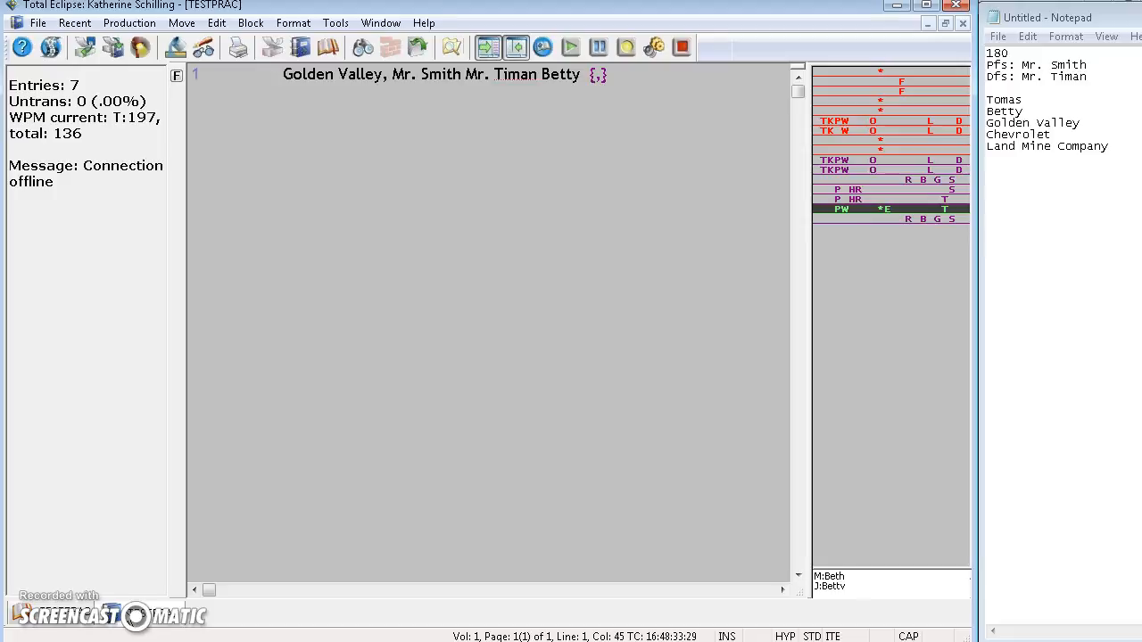
- Write "Land Mine Company" in the transcript with its three HRAPBD steno strokes, deleting the misstrokes
type(" land hand land")
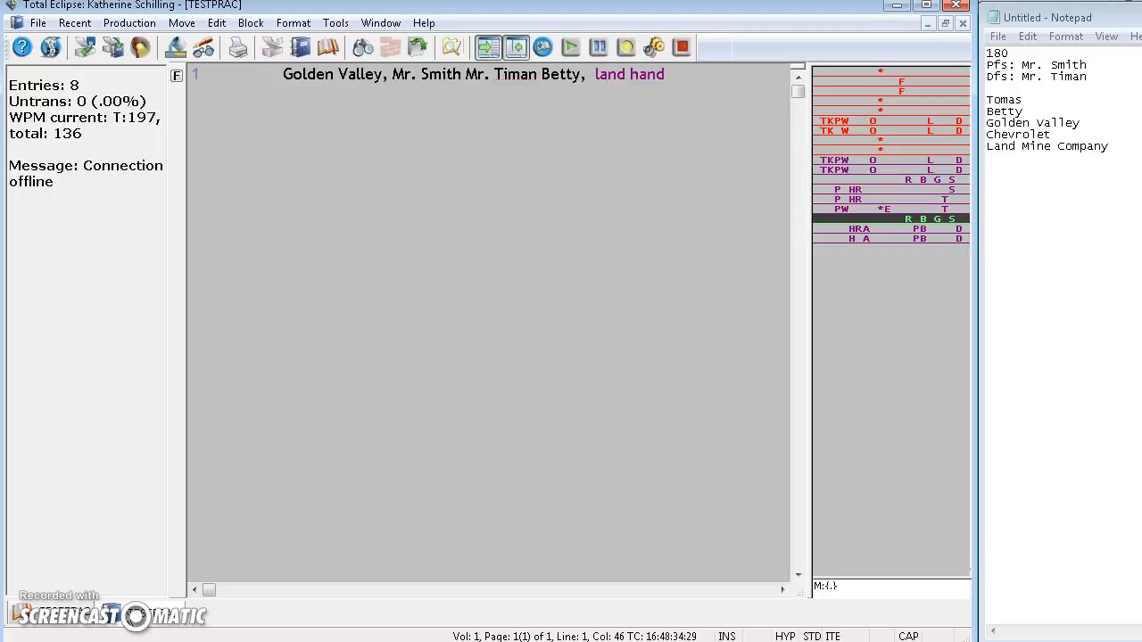
key("BackSpace")
key("BackSpace")
key("BackSpace")
key("BackSpace")
key("BackSpace")
key("BackSpace")
key("BackSpace")
key("BackSpace")
key("BackSpace")
key("BackSpace")
type("percent land")
key("BackSpace")
key("BackSpace")
key("BackSpace")
key("BackSpace")
key("BackSpace")
key("BackSpace")
key("BackSpace")
key("BackSpace")
key("BackSpace")
key("BackSpace")
key("BackSpace")
key("BackSpace")
key("BackSpace")
type("land land")
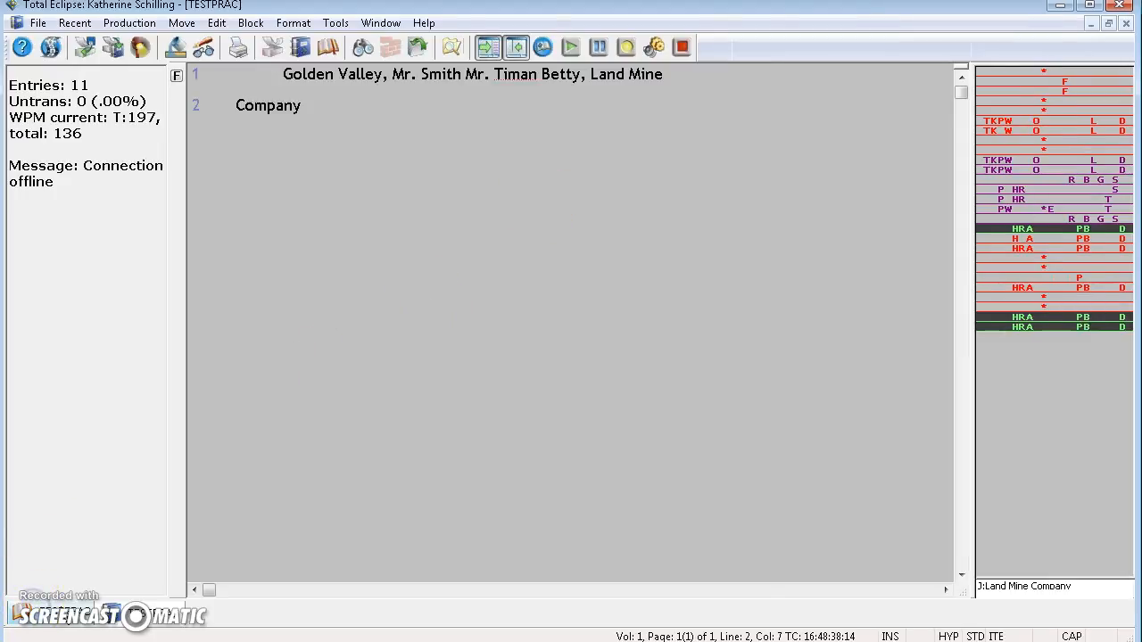
- Start a new entry in the TESTPRAC dictionary and enter HRAPBD as its first steno stroke
left_click(64, 620)
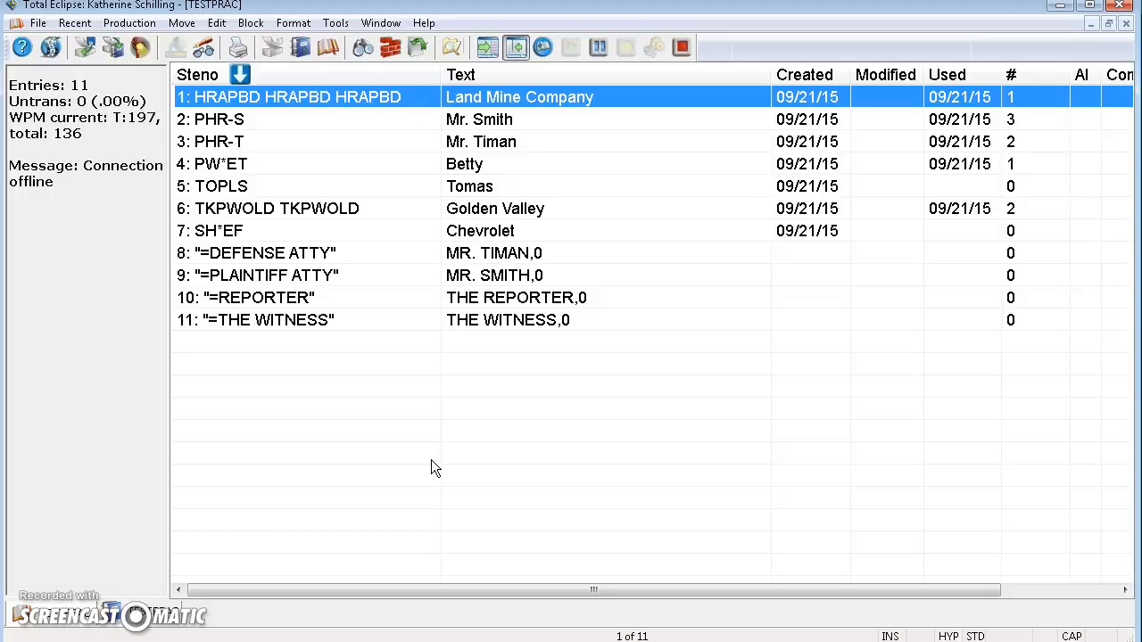
key("Insert")
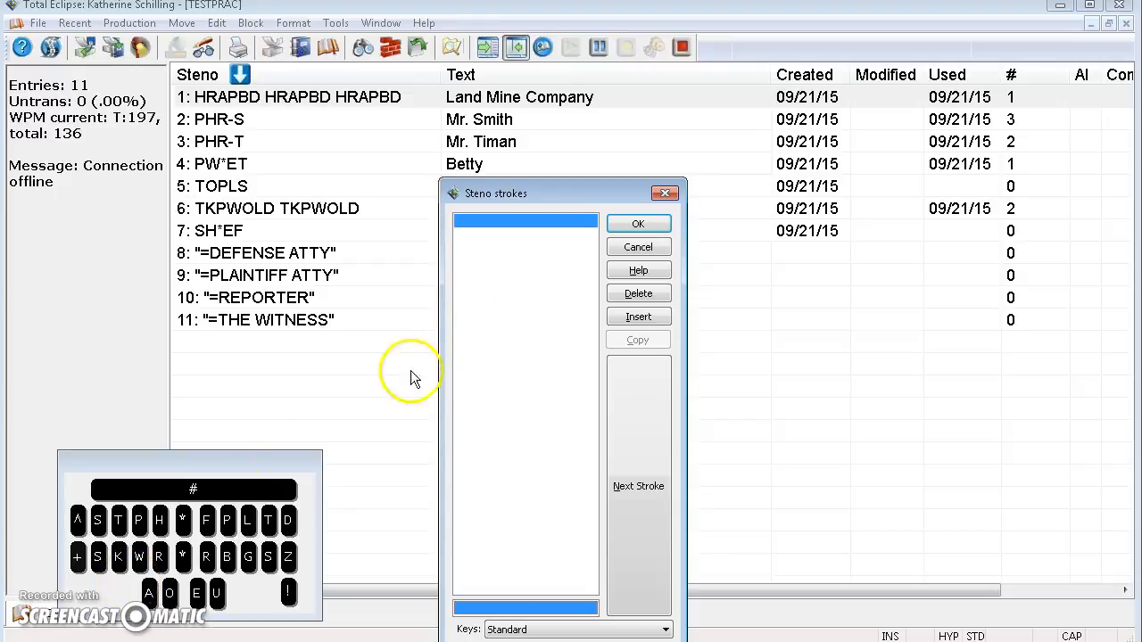
left_click_drag(230, 478, 344, 367)
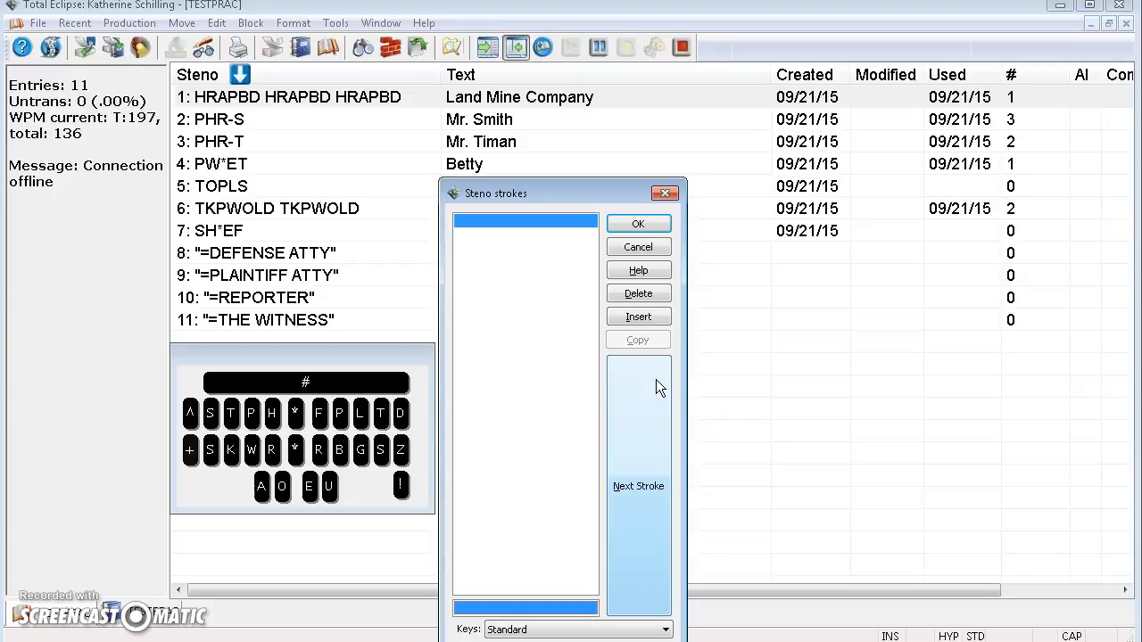
type("HRAPBD")
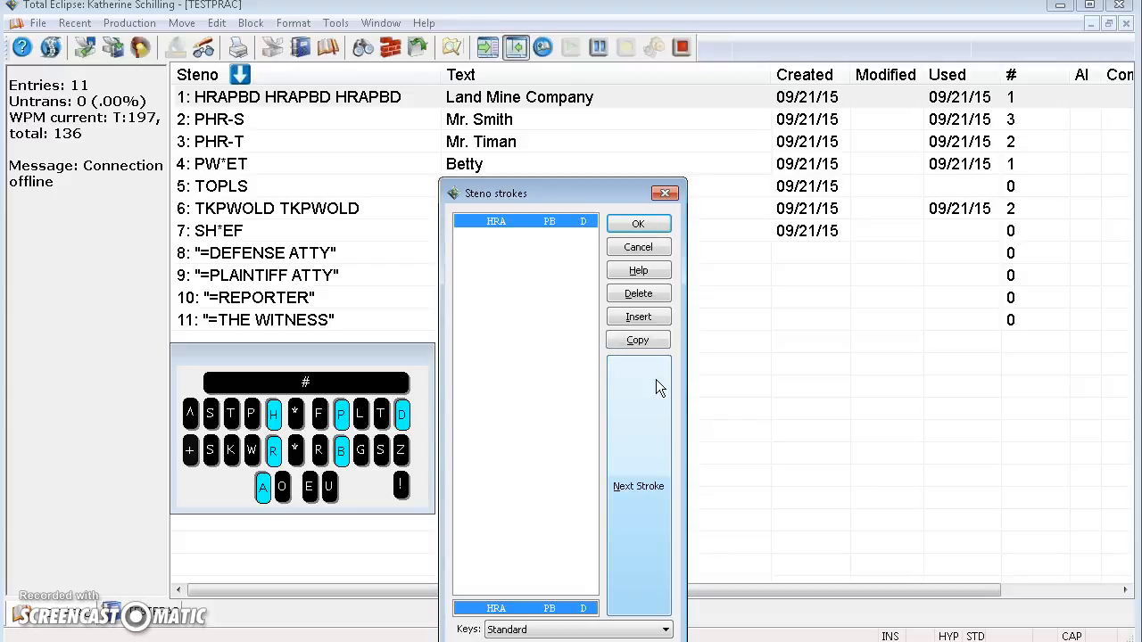
left_click(656, 379)
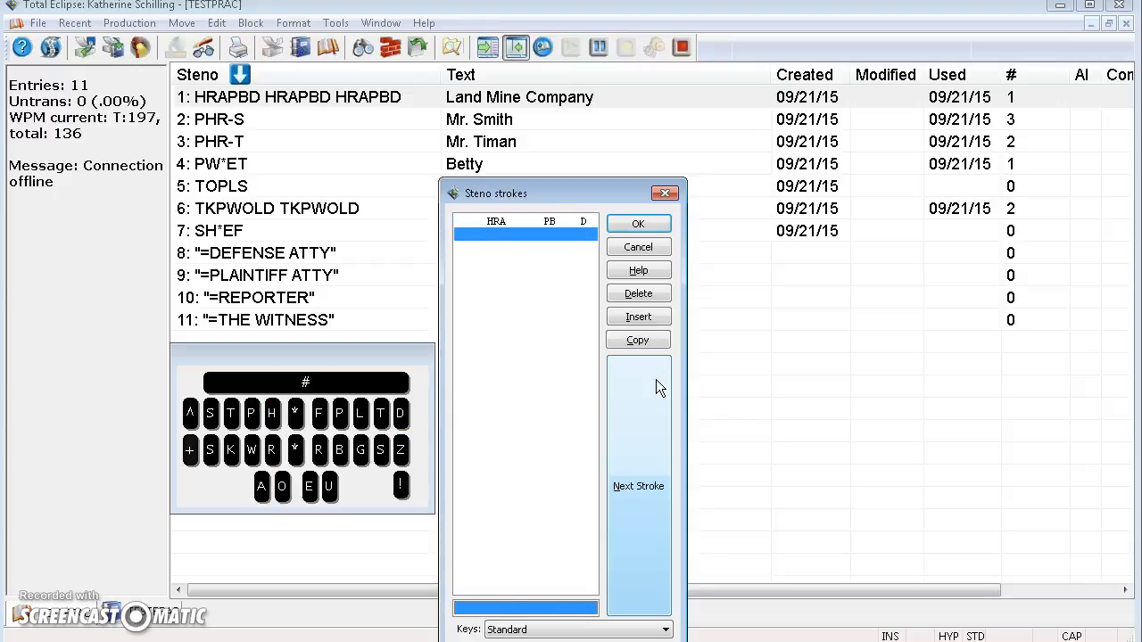
- Enter PHAOEUPB as the new entry's second steno stroke
type("PHU")
key("BackSpace")
type("EUPB")
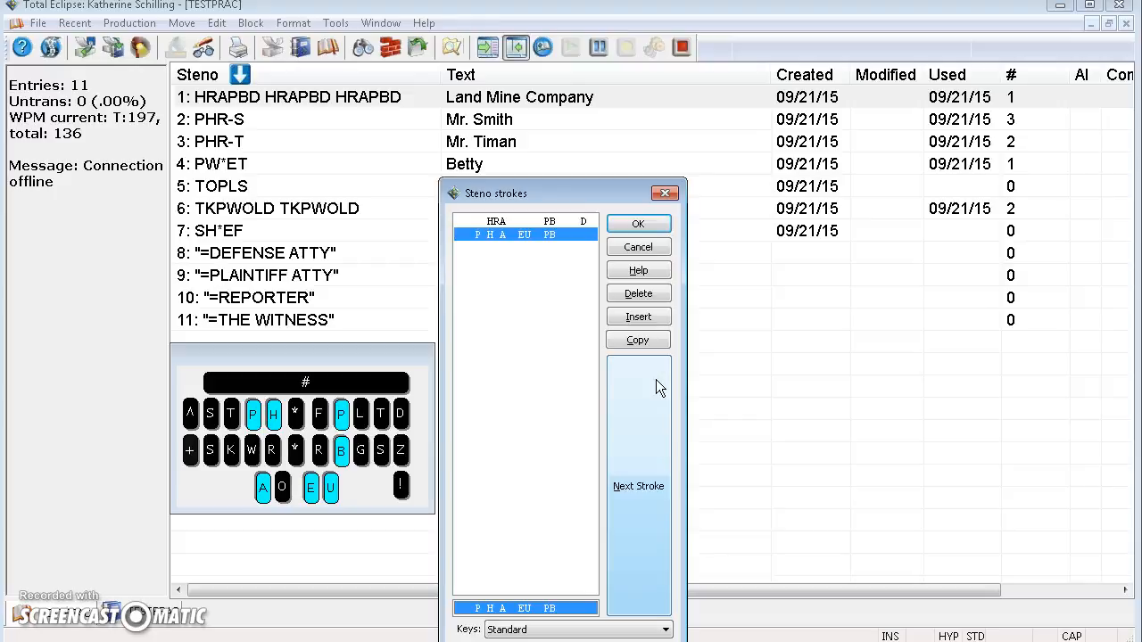
key("Delete")
type("PHOAEUPB")
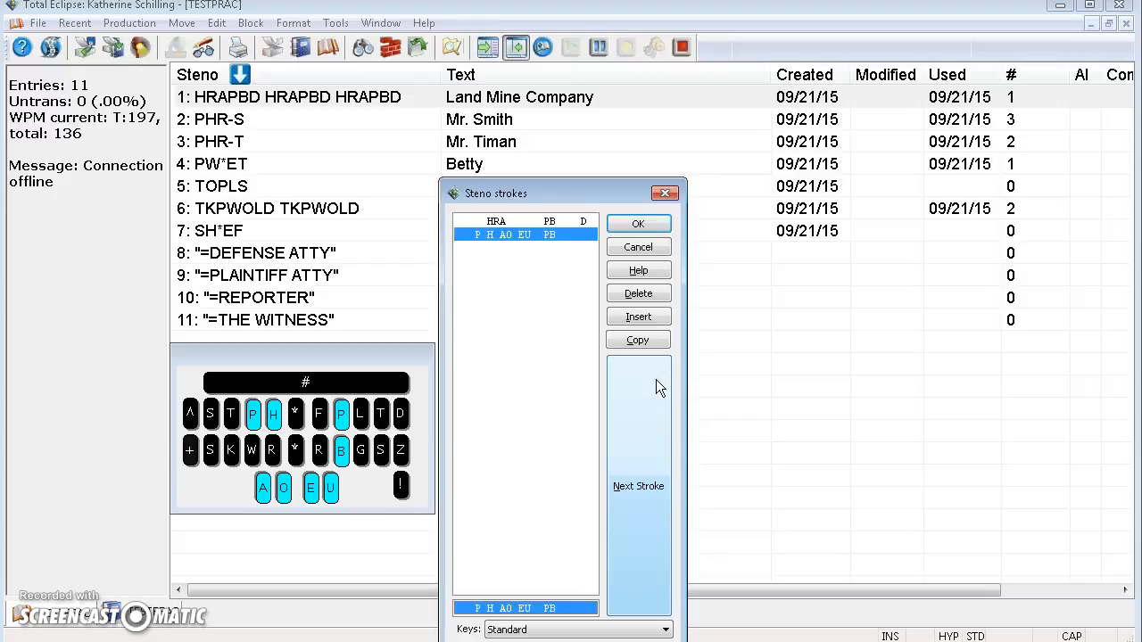
left_click(656, 379)
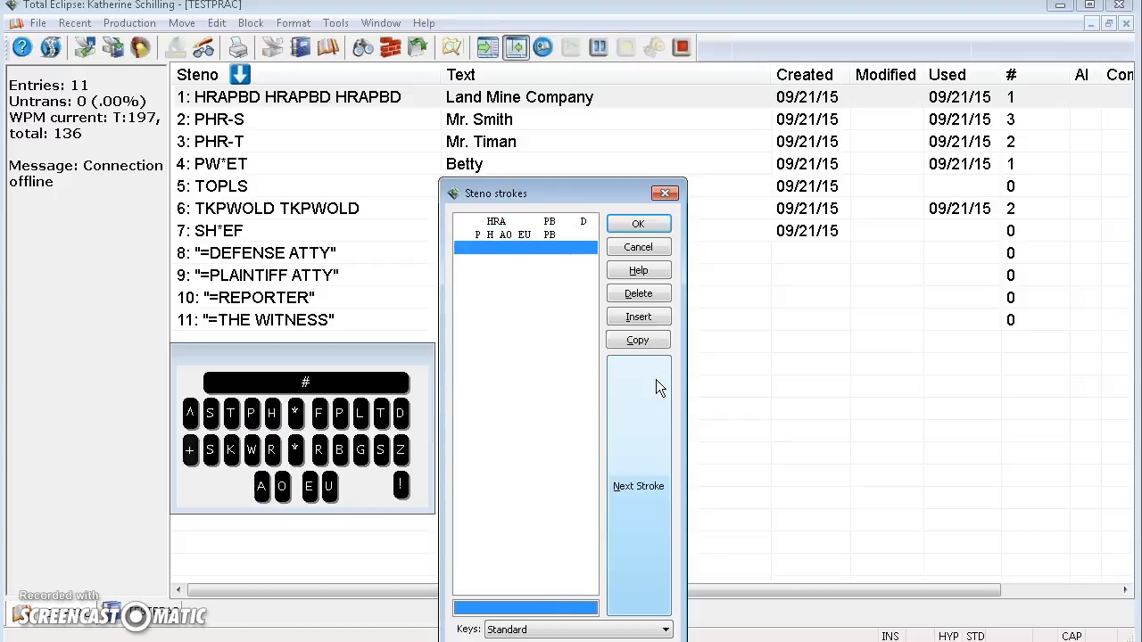
- Enter K-P as the third steno stroke and accept the stroke list
type("ko")
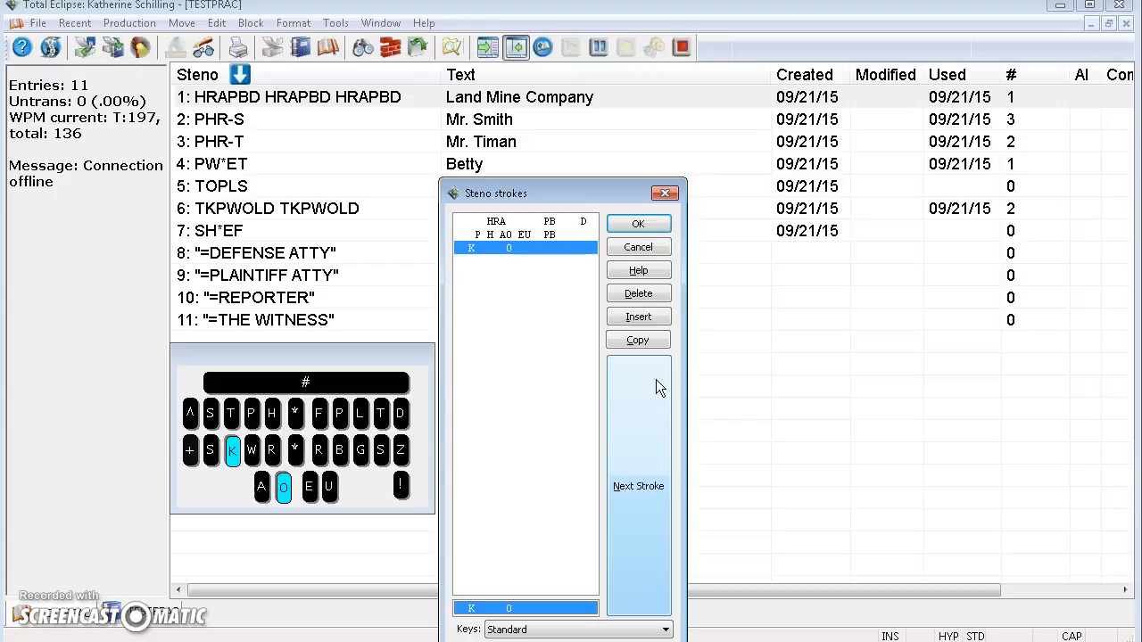
key("BackSpace")
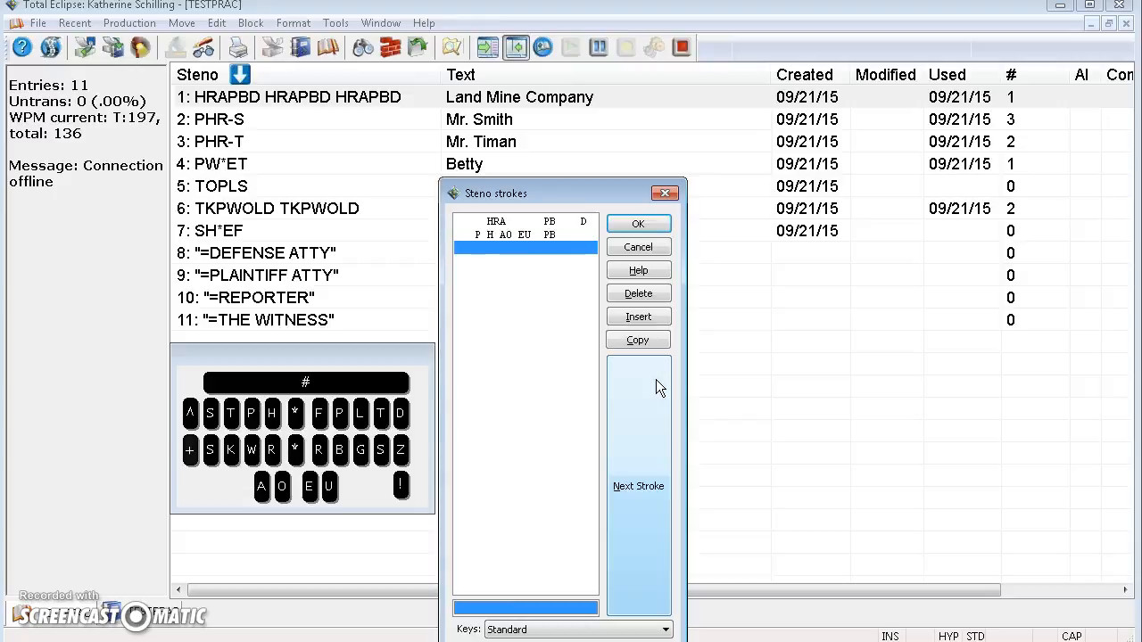
type("kp")
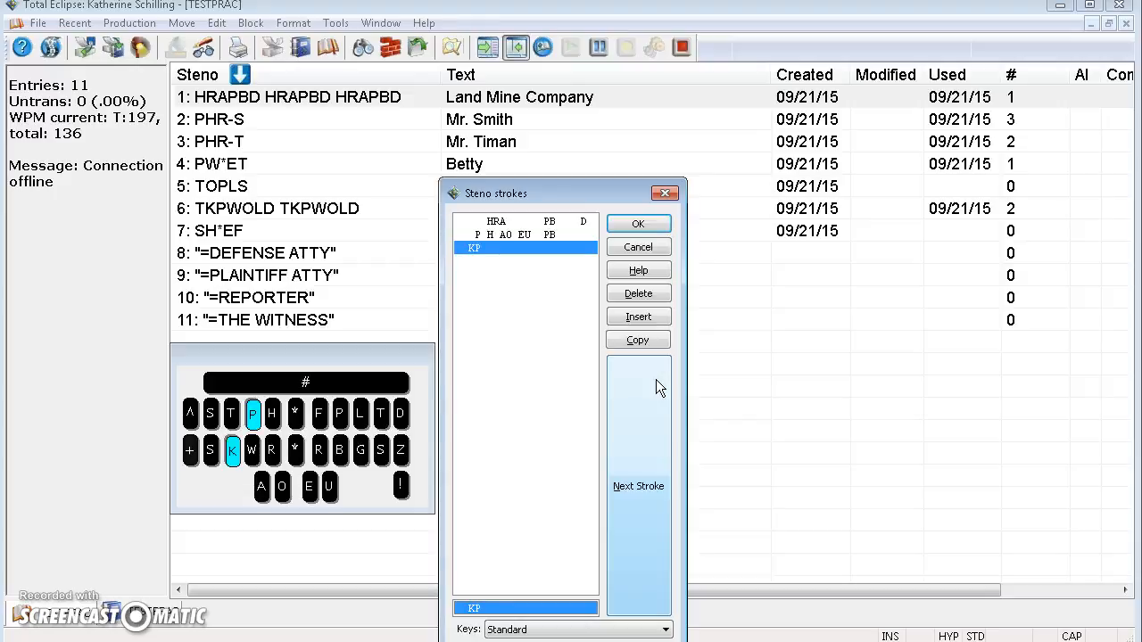
key("BackSpace")
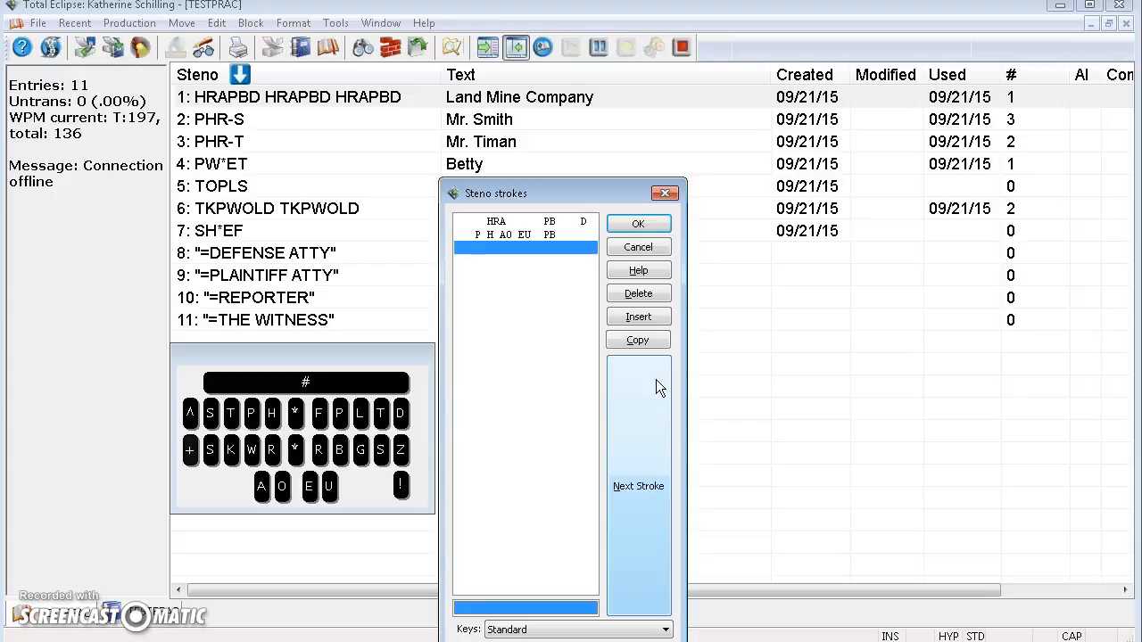
type("kp")
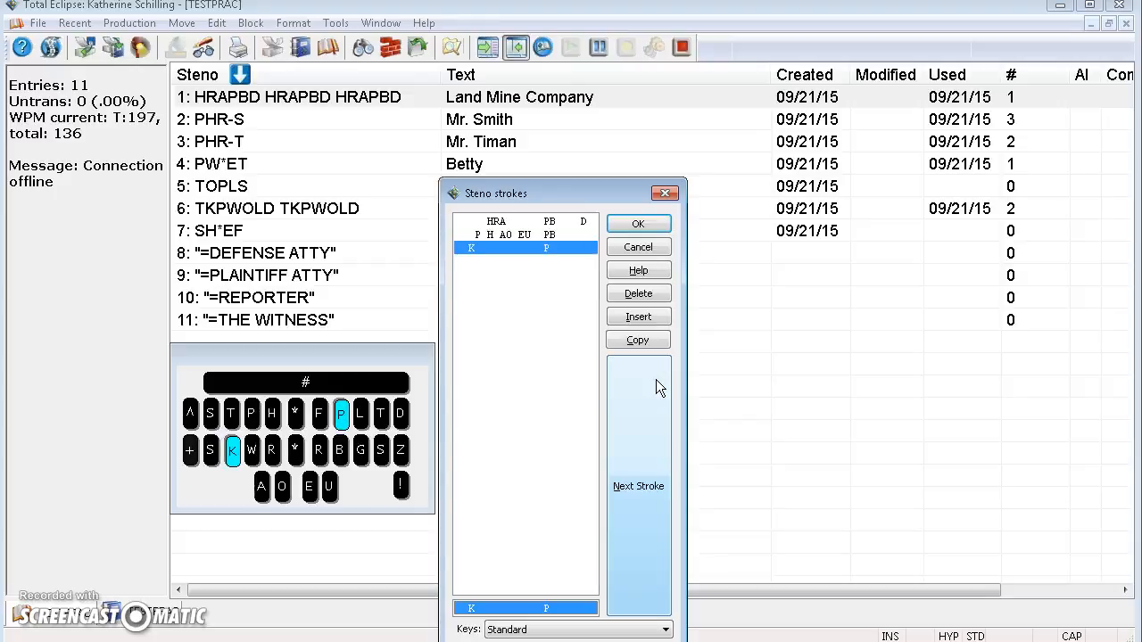
key("Return")
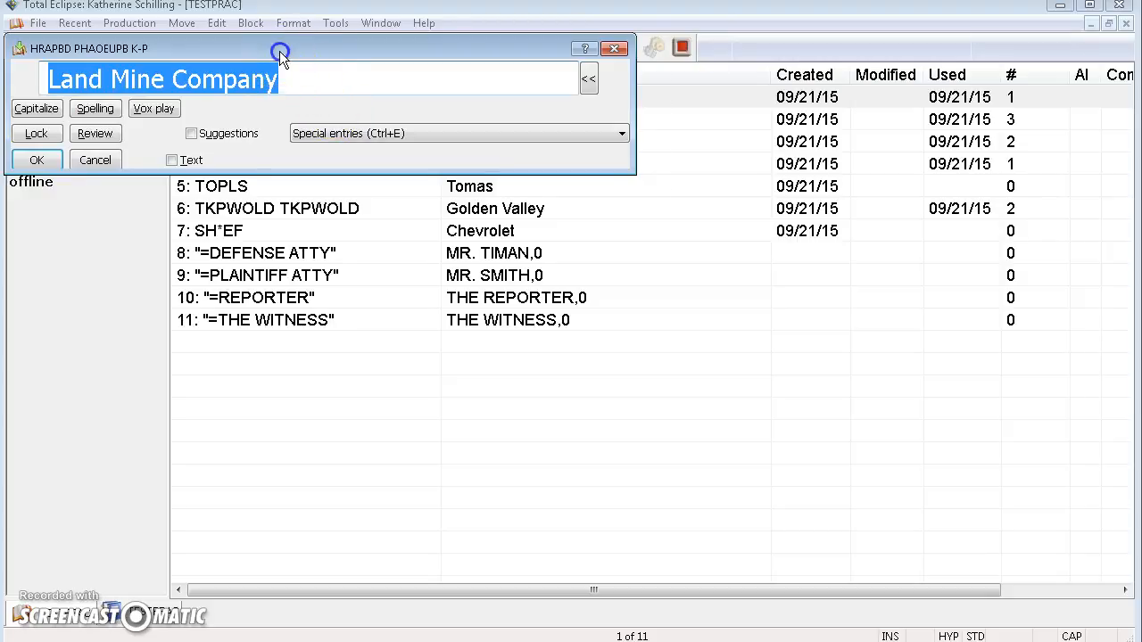
- Cycle the entry text through its capitalization styles, ending with "Land Mine Company"
left_click_drag(279, 51, 432, 168)
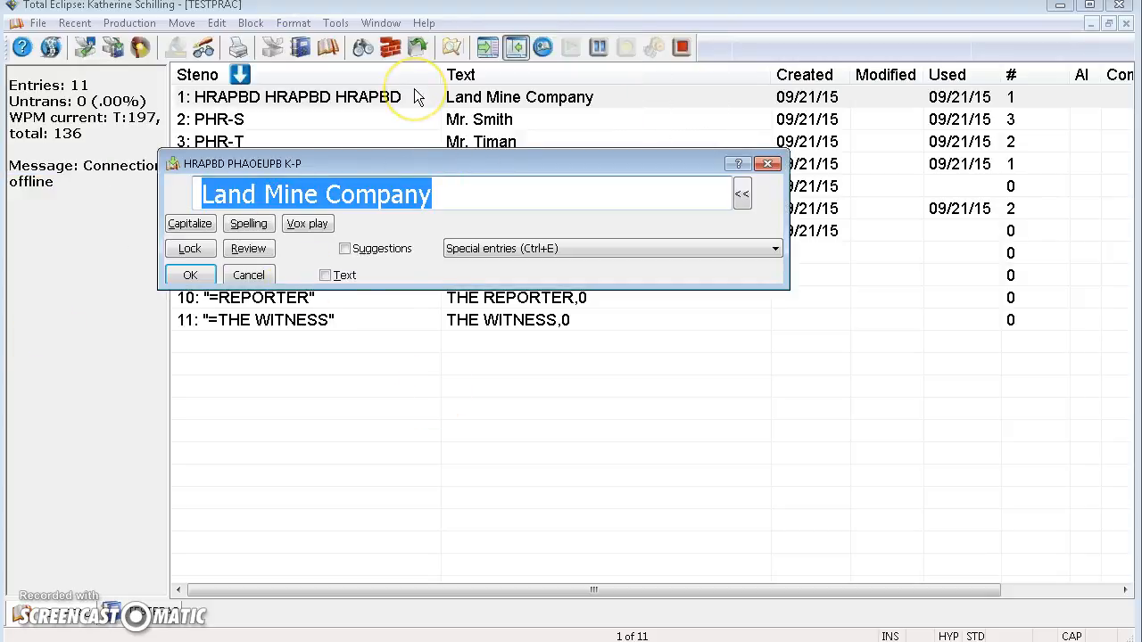
left_click(194, 230)
left_click(193, 230)
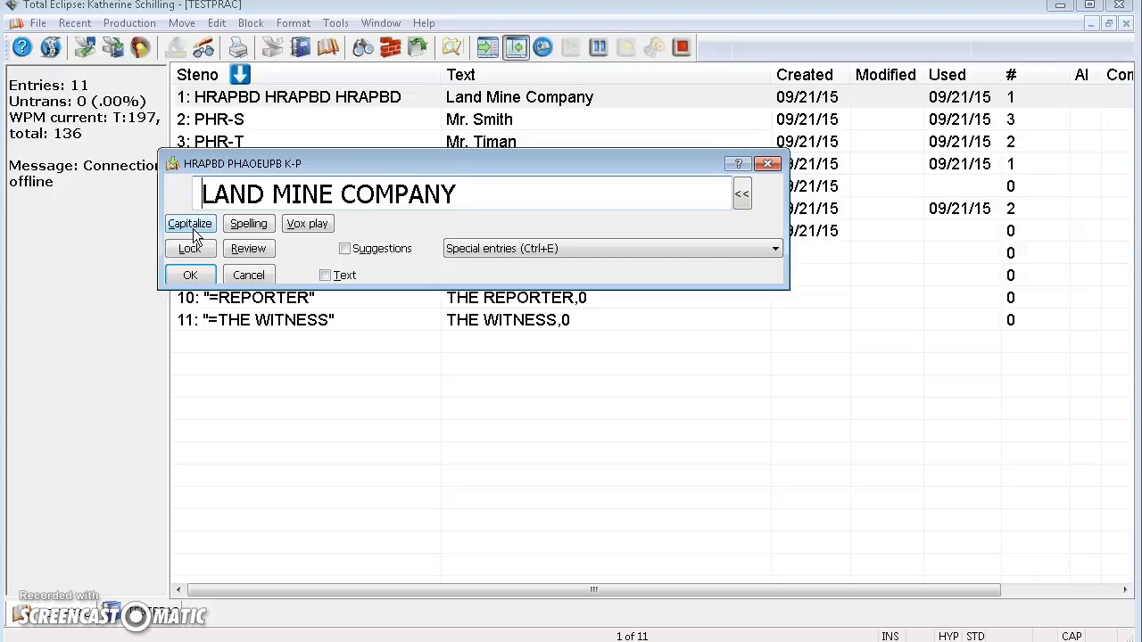
left_click(194, 230)
left_click(194, 230)
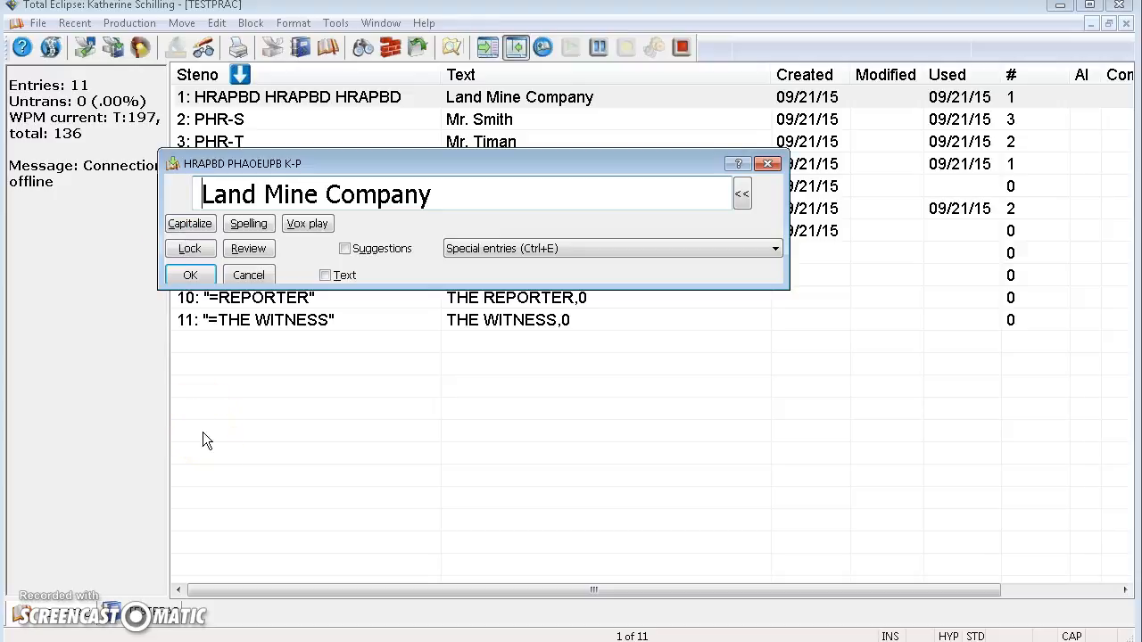
key("alt+c")
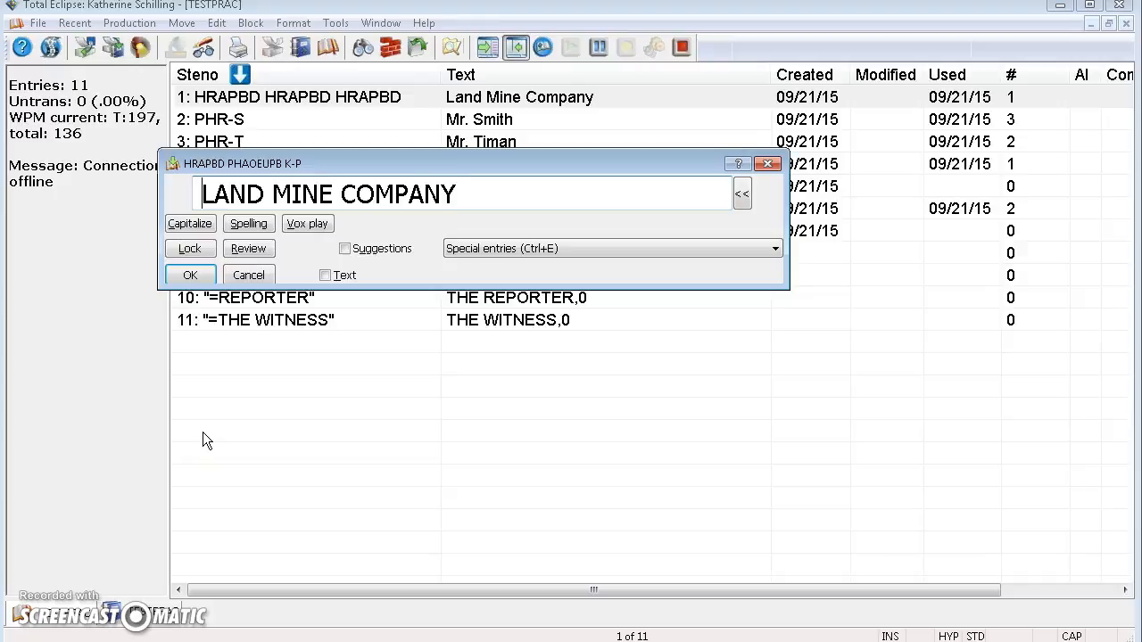
key("alt+c")
key("alt+c")
key("alt+c")
key("alt+c")
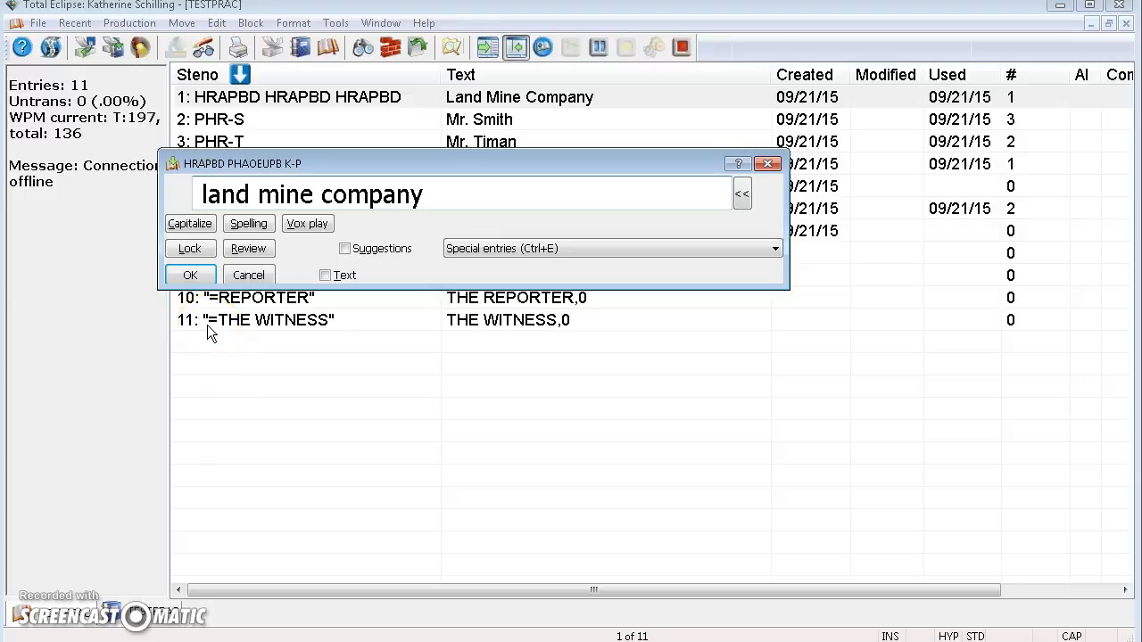
key("alt+c")
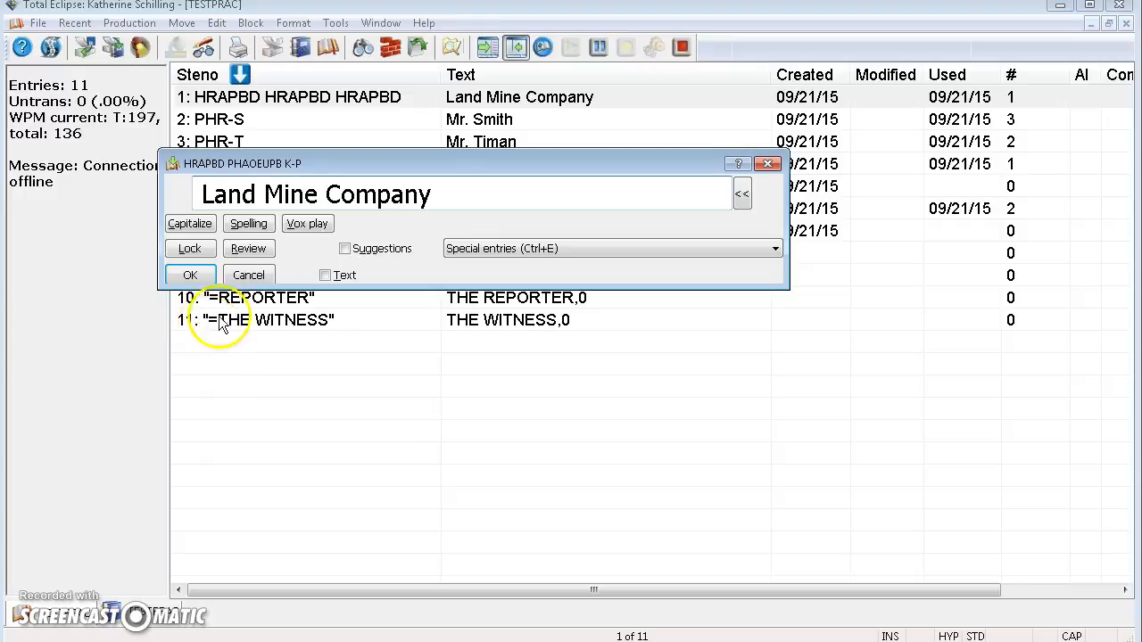
- Cycle the spaces in "Land Mine Company" through lock-space codes, hyphens and plain spaces
left_click(201, 253)
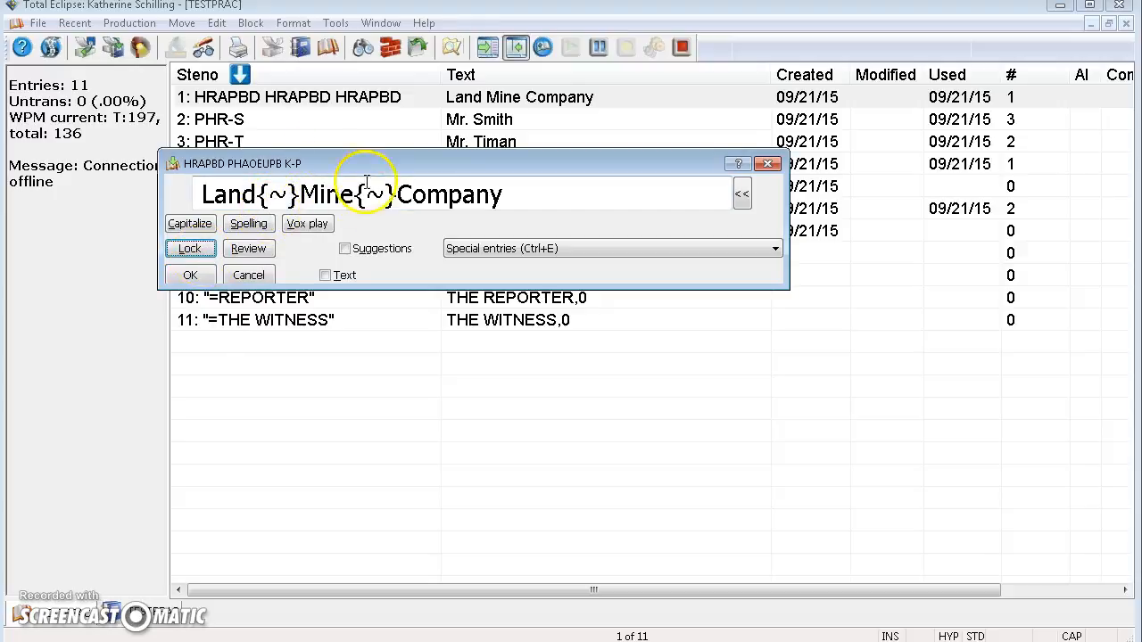
left_click(207, 254)
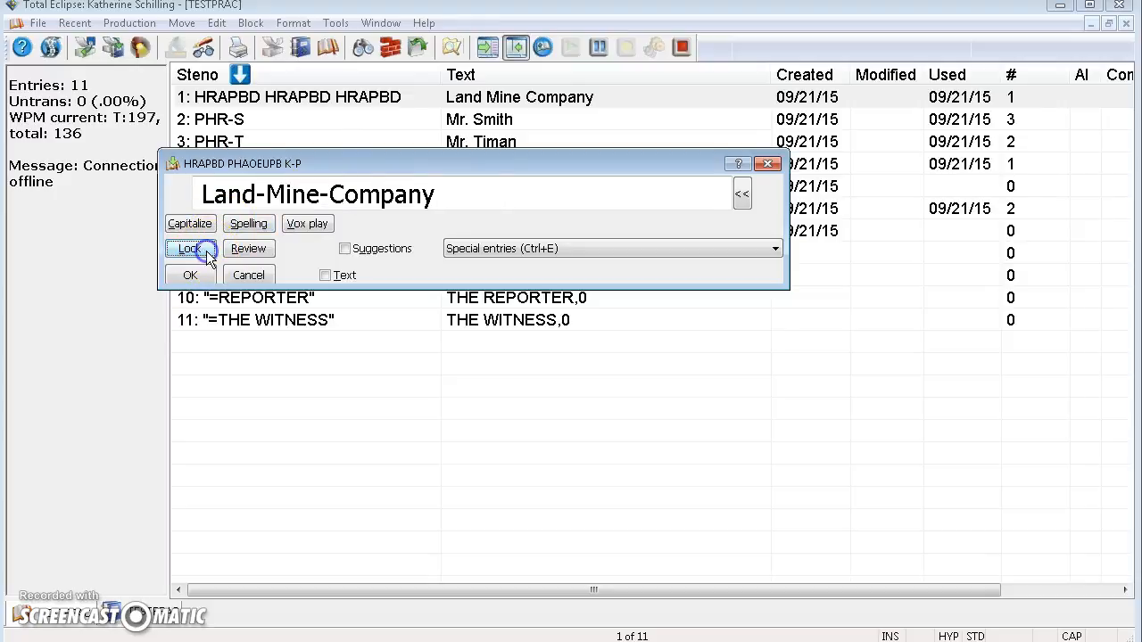
left_click(207, 254)
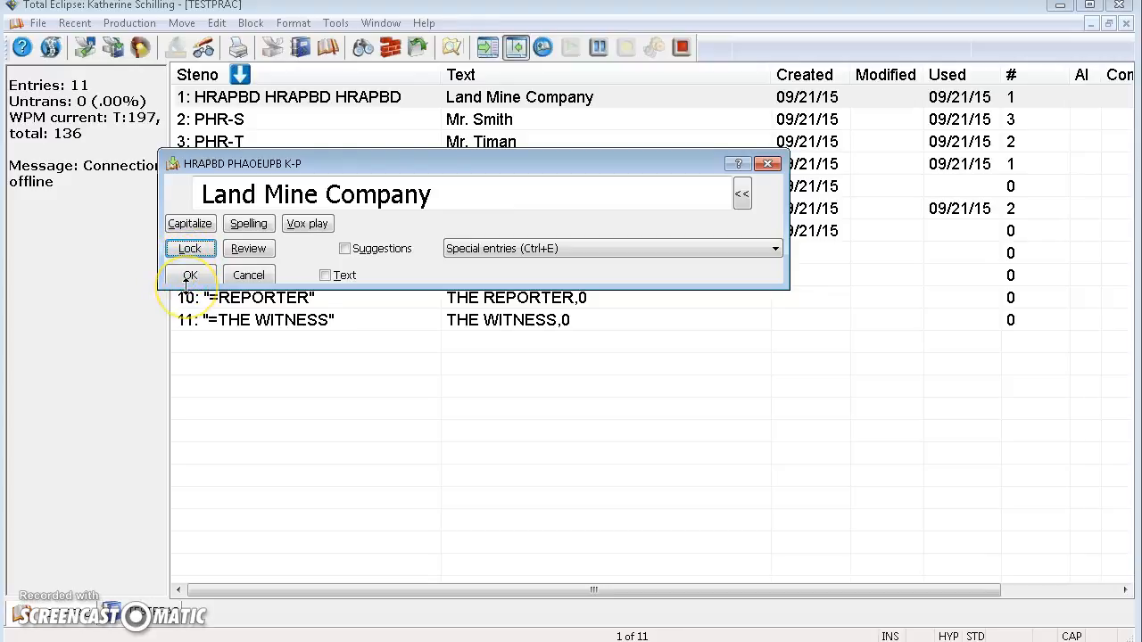
key("alt+l")
key("alt+l")
key("alt+l")
key("alt+l")
key("alt+l")
key("alt+l")
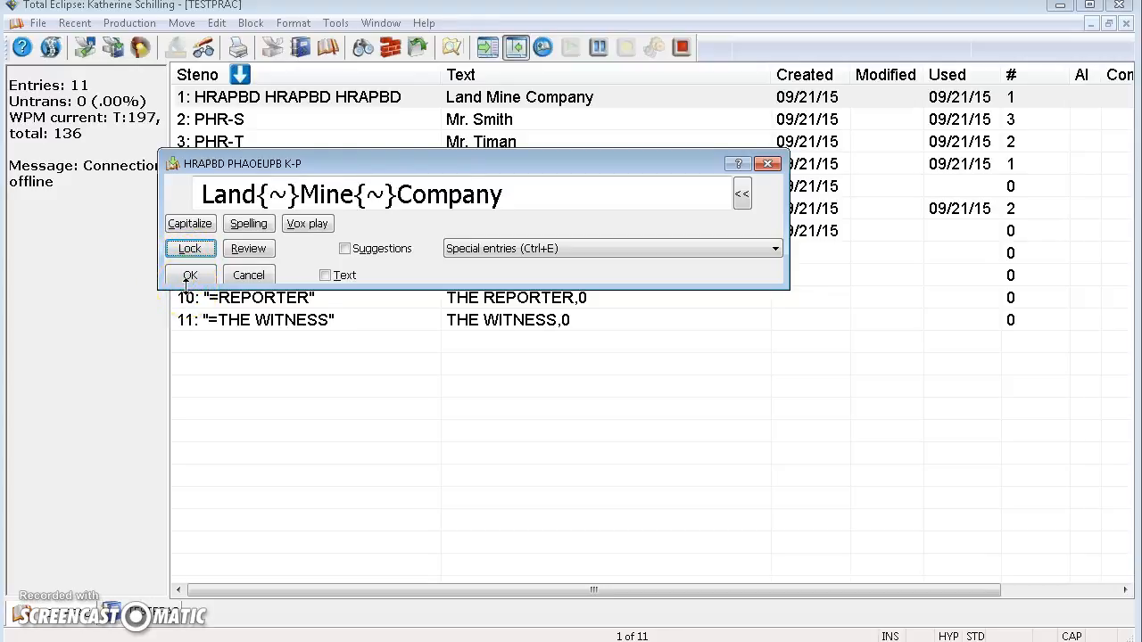
- Check the spelling alternates for the entry text, and replace the text with the Speaker special entry {S:}
left_click(261, 227)
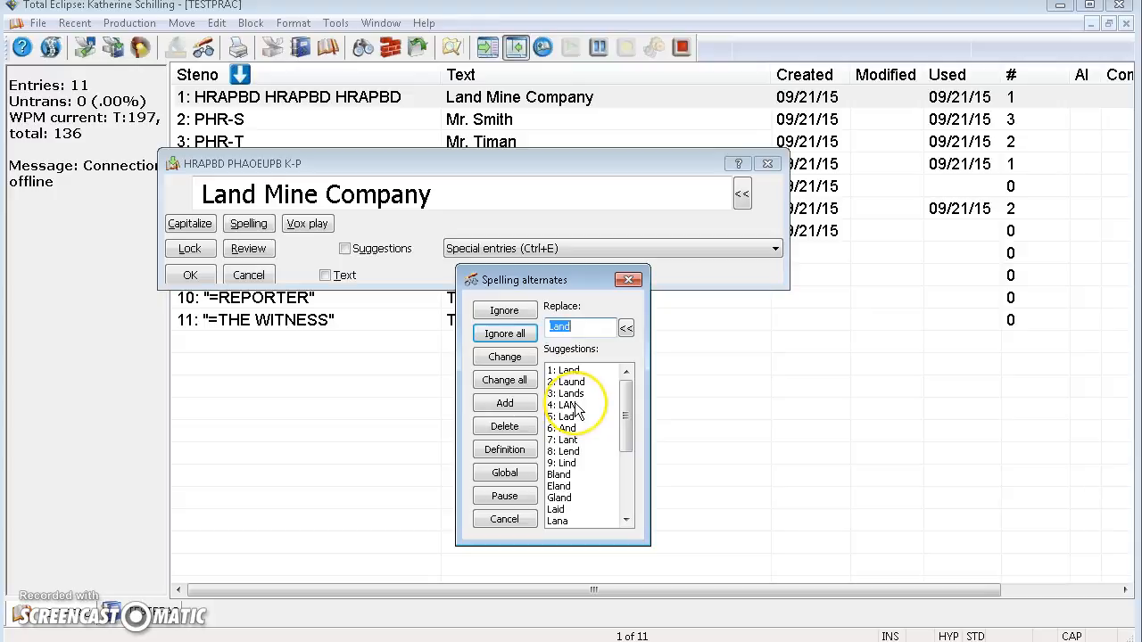
left_click(628, 280)
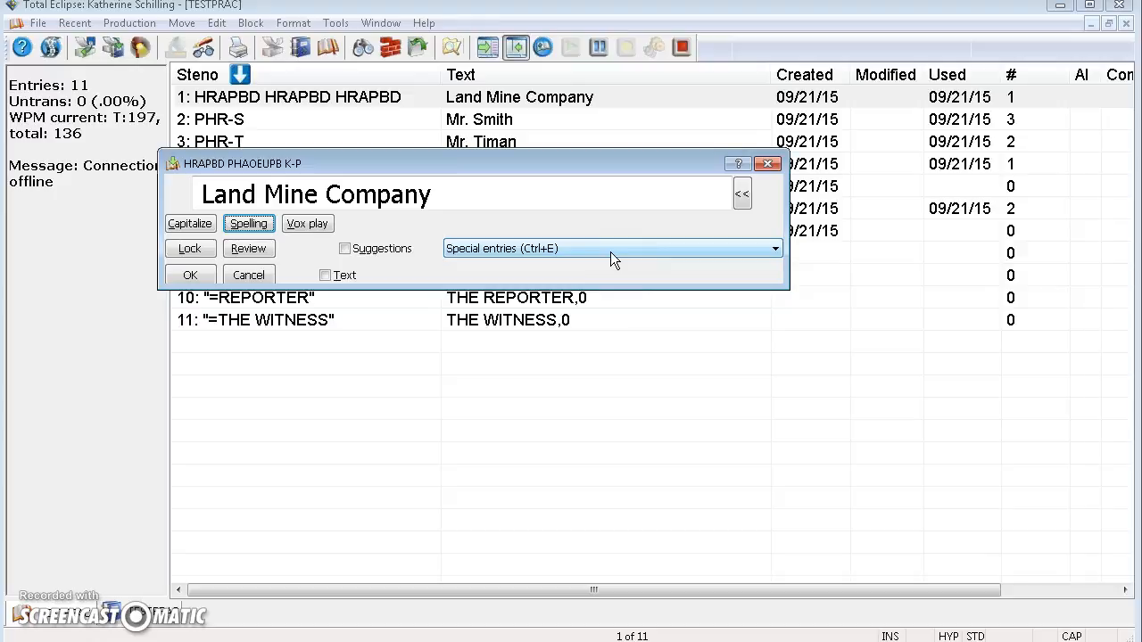
left_click(610, 251)
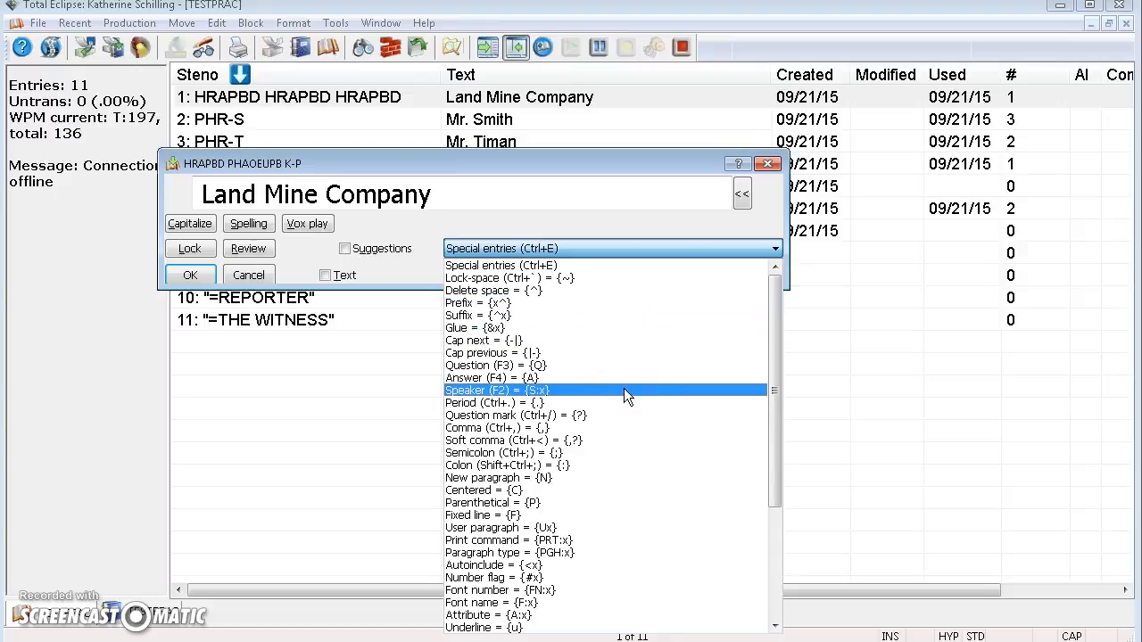
left_click(526, 390)
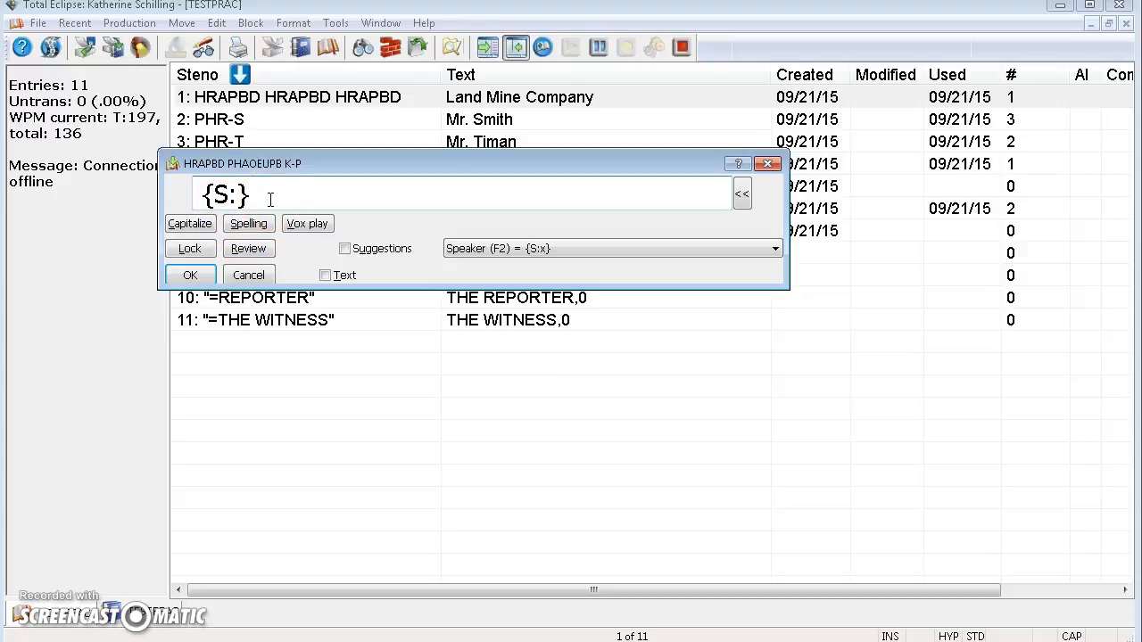
- Replace the Speaker code in the entry text with "jalapeno"
left_click_drag(270, 199, 144, 193)
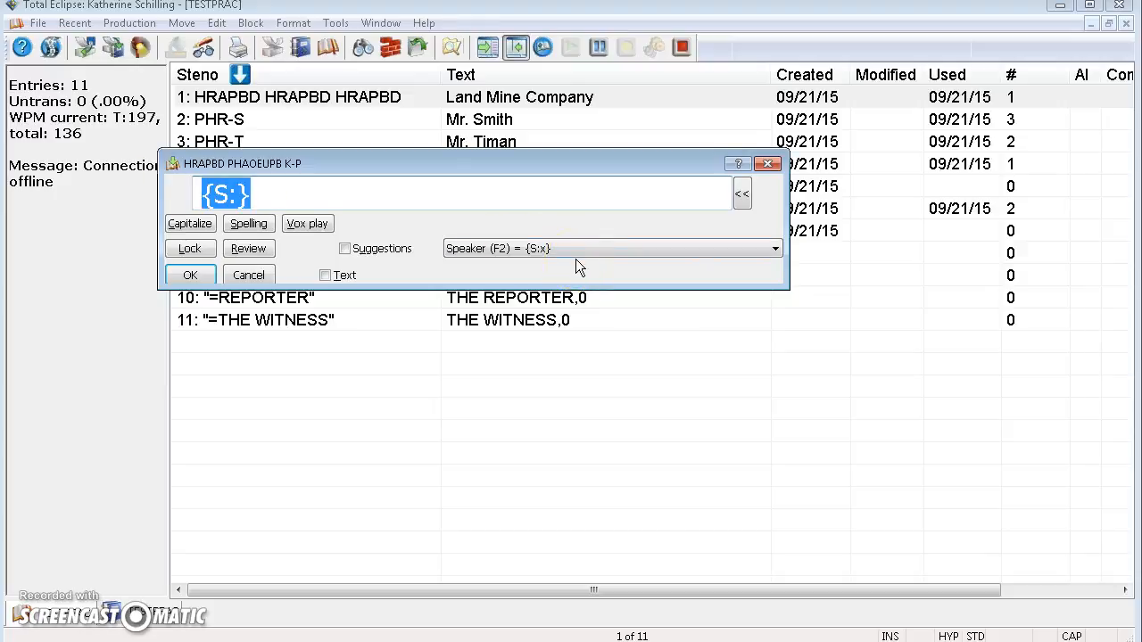
type("JALAP")
key("BackSpace")
key("BackSpace")
key("BackSpace")
key("BackSpace")
key("BackSpace")
type("jalapeno")
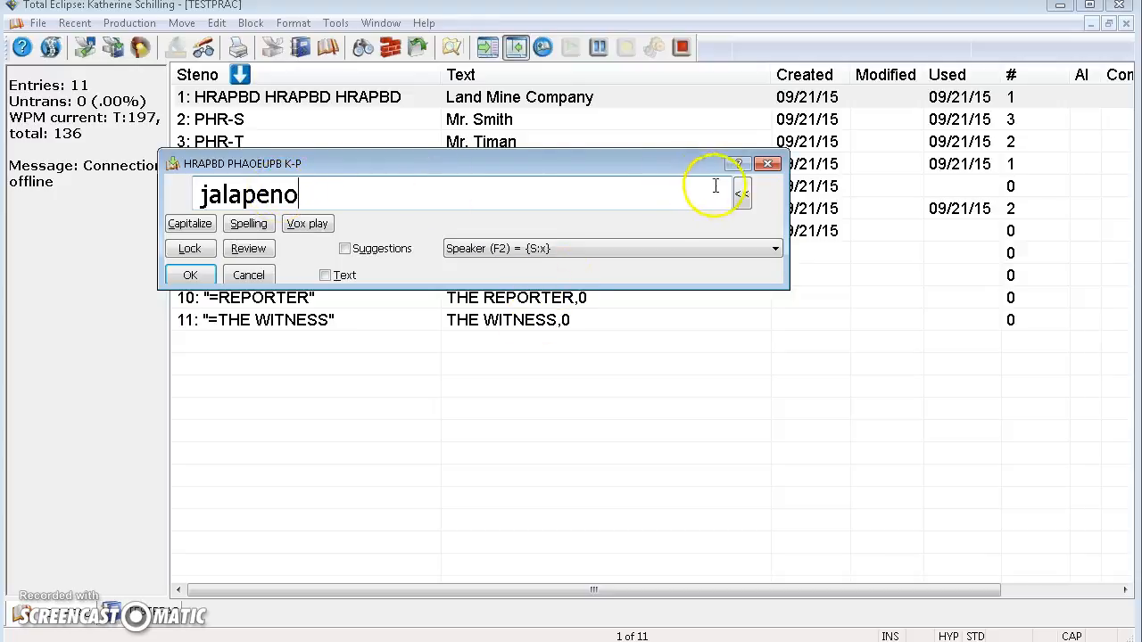
- Review the special characters available for the entry text, close that table, and try to internationalize "jalapeno"
left_click(742, 197)
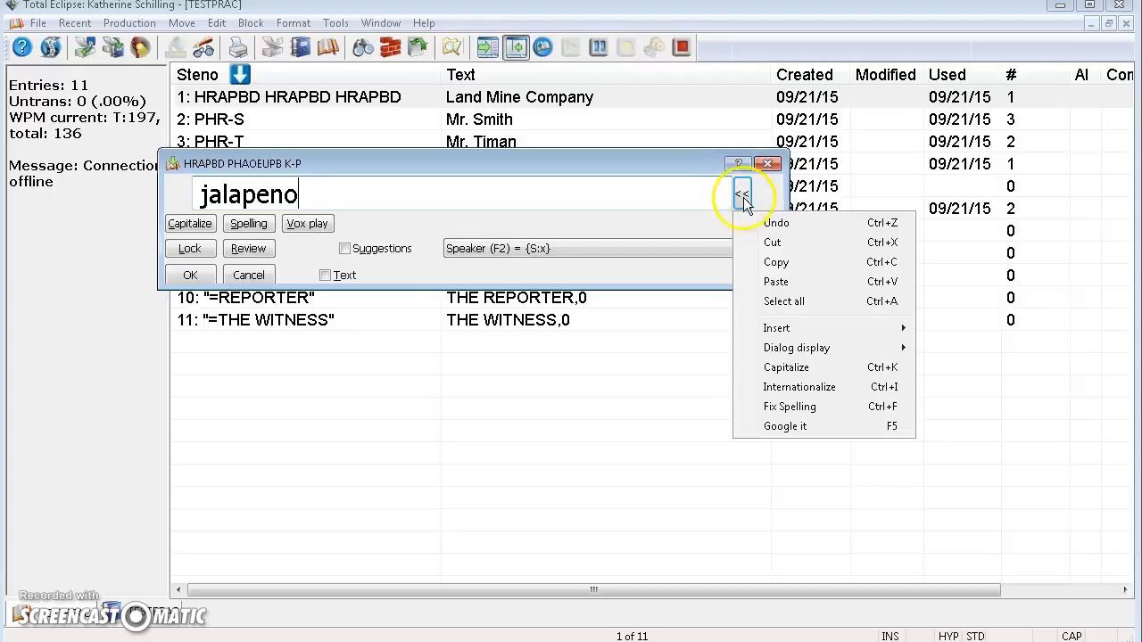
mouse_move(783, 328)
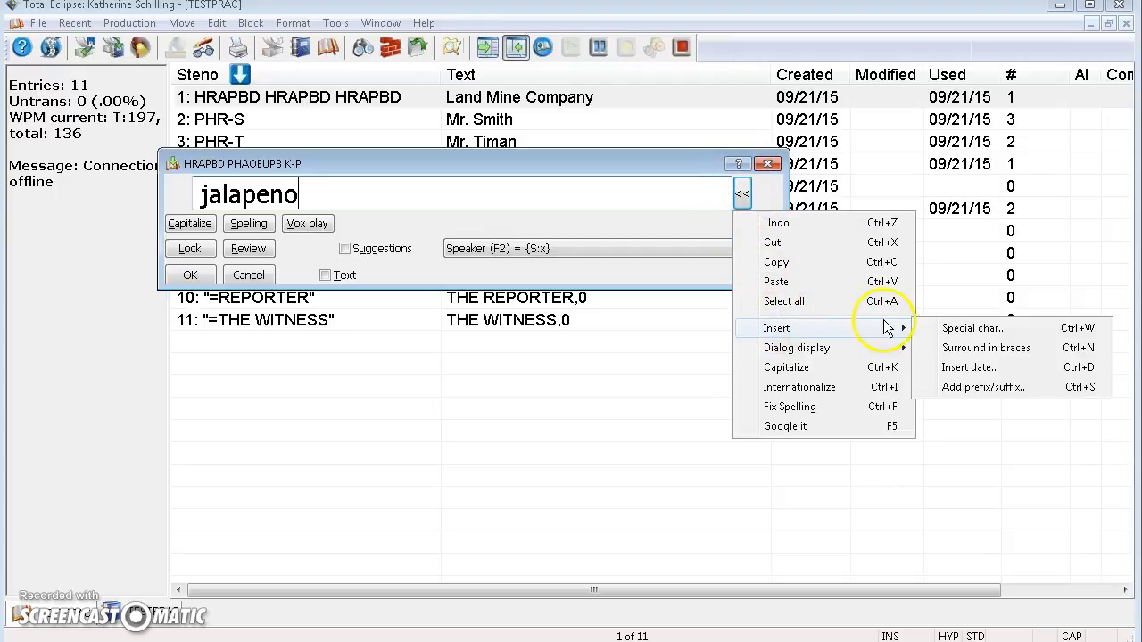
left_click(927, 337)
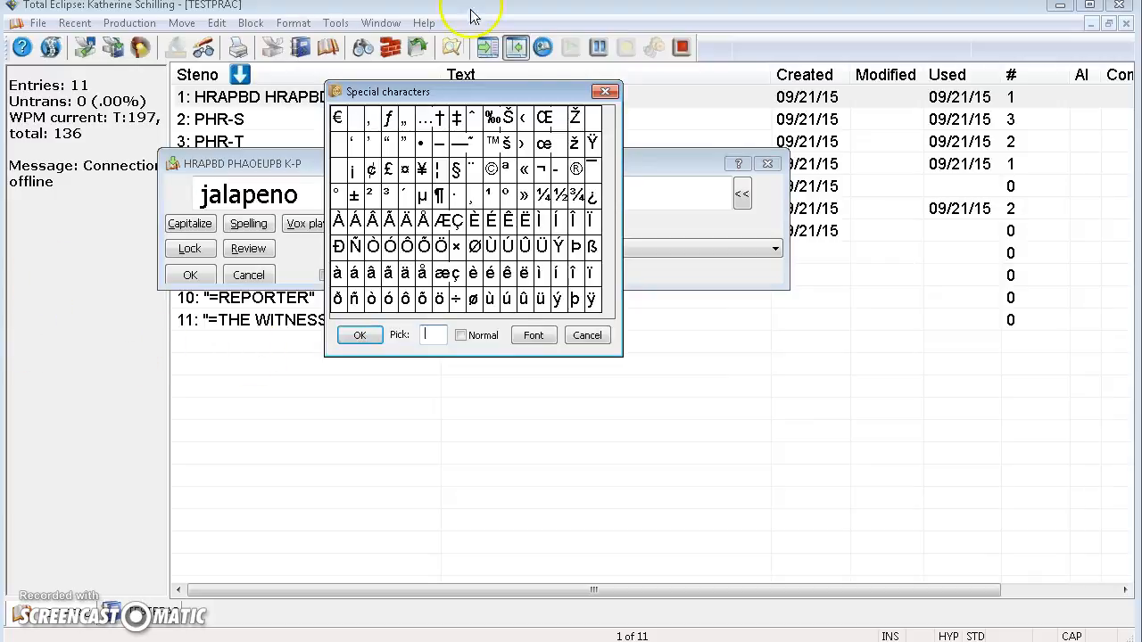
left_click(604, 92)
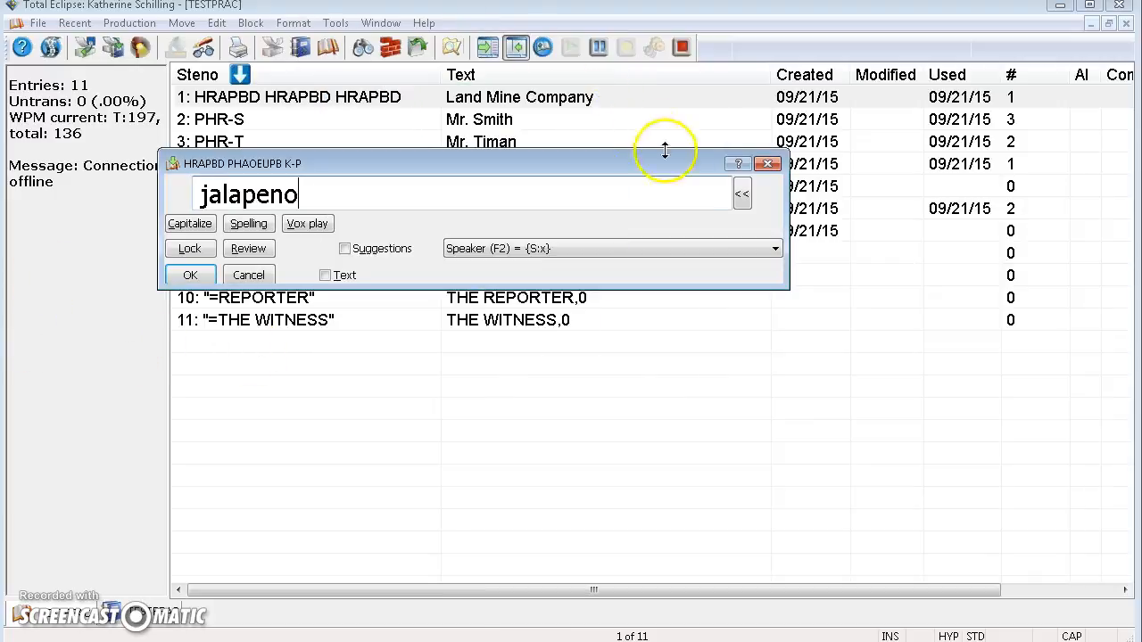
left_click(740, 193)
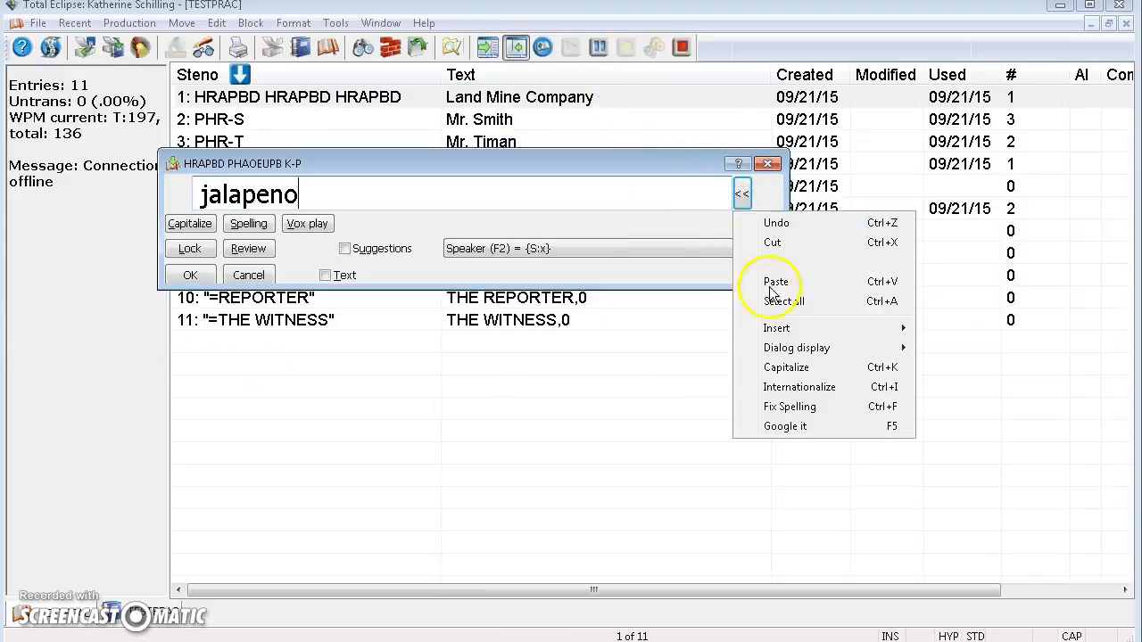
left_click(787, 388)
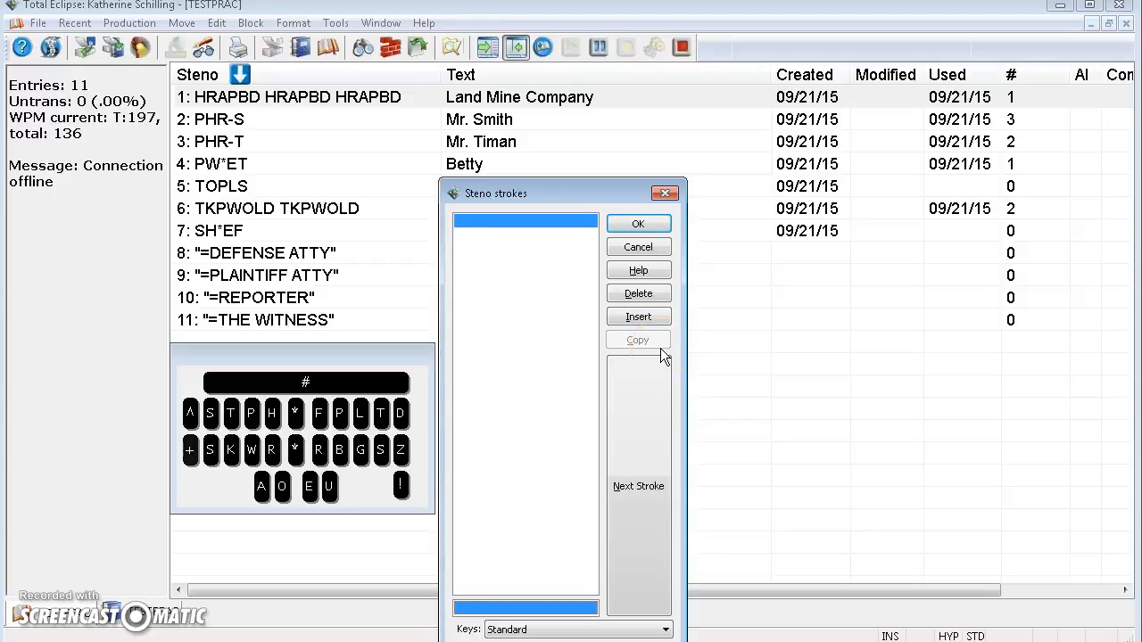
- Enter the steno stroke KAT, duplicate it once, and delete the duplicate
type("kat")
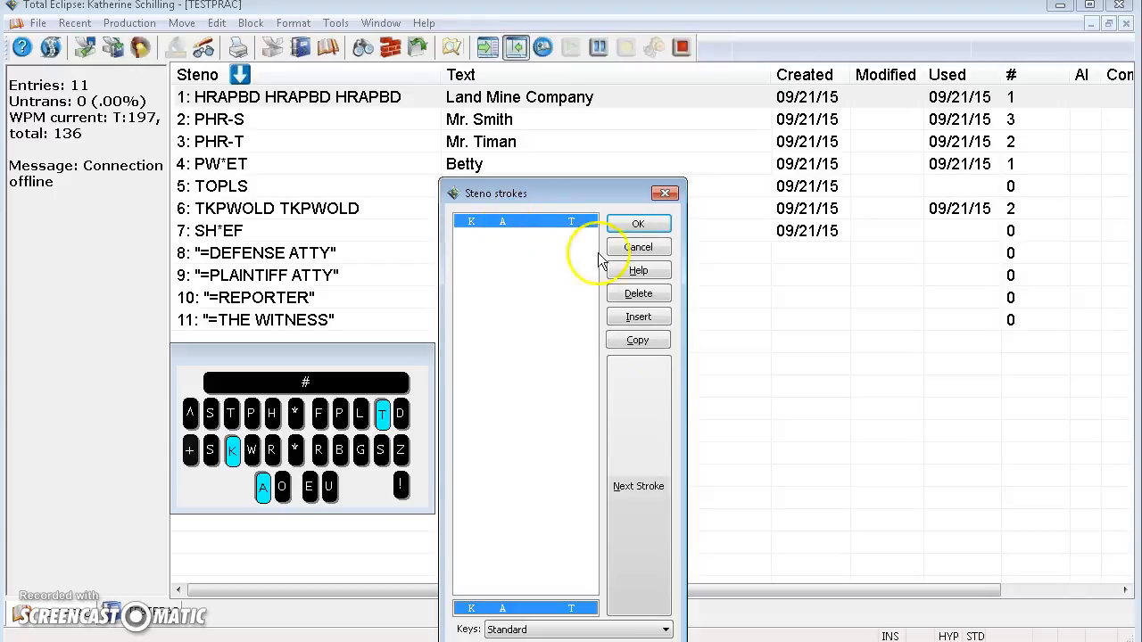
left_click(638, 341)
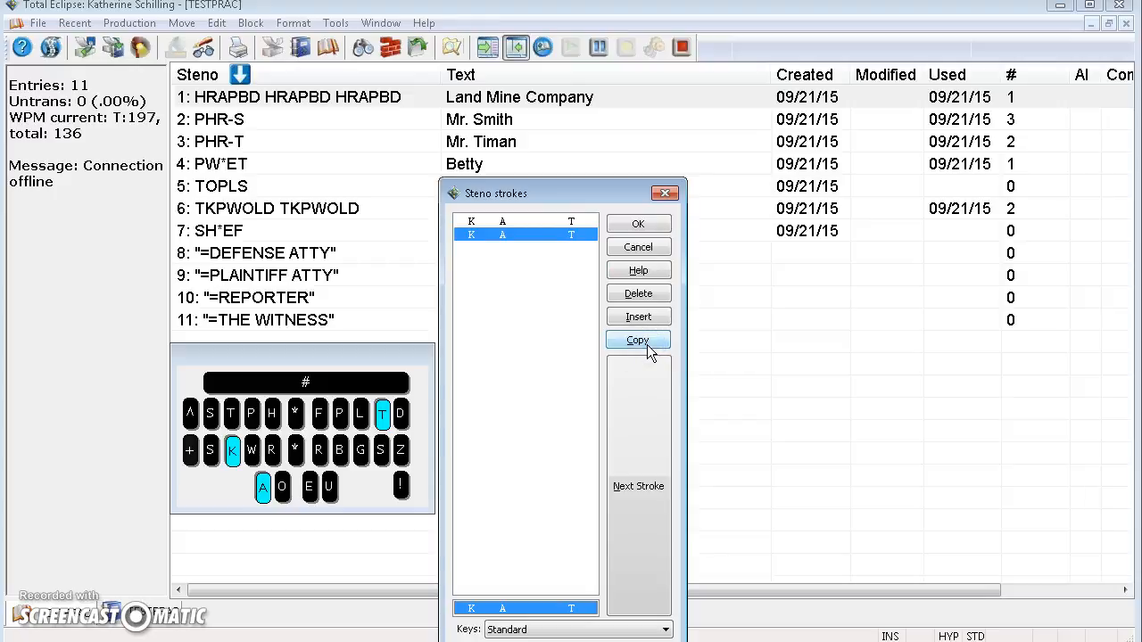
key("Delete")
key("Up")
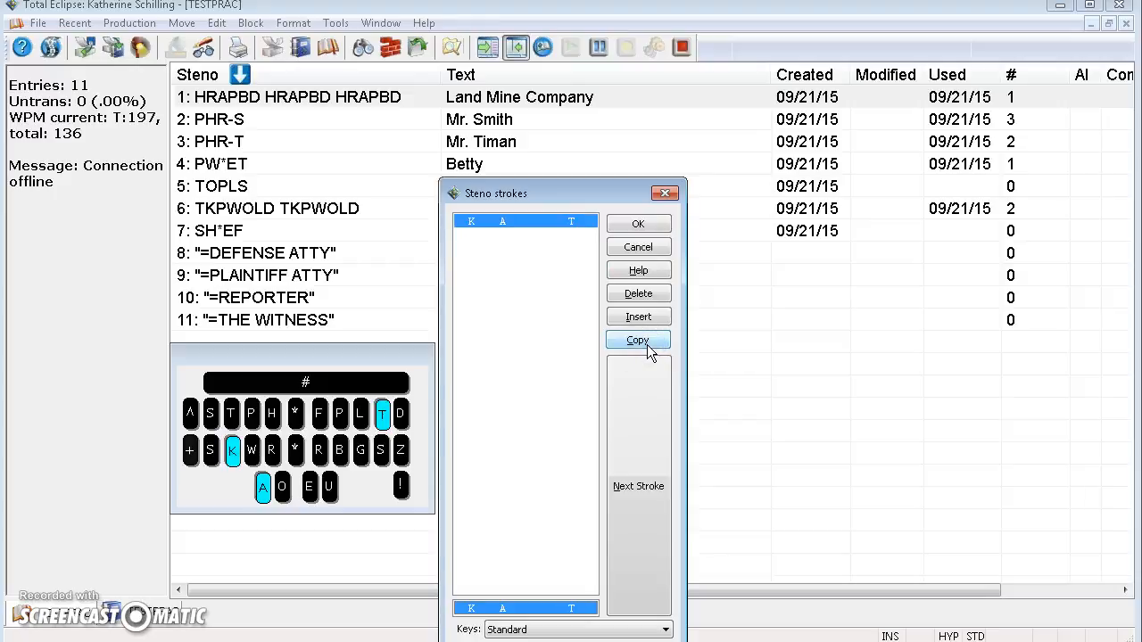
key("Down")
left_click(576, 239)
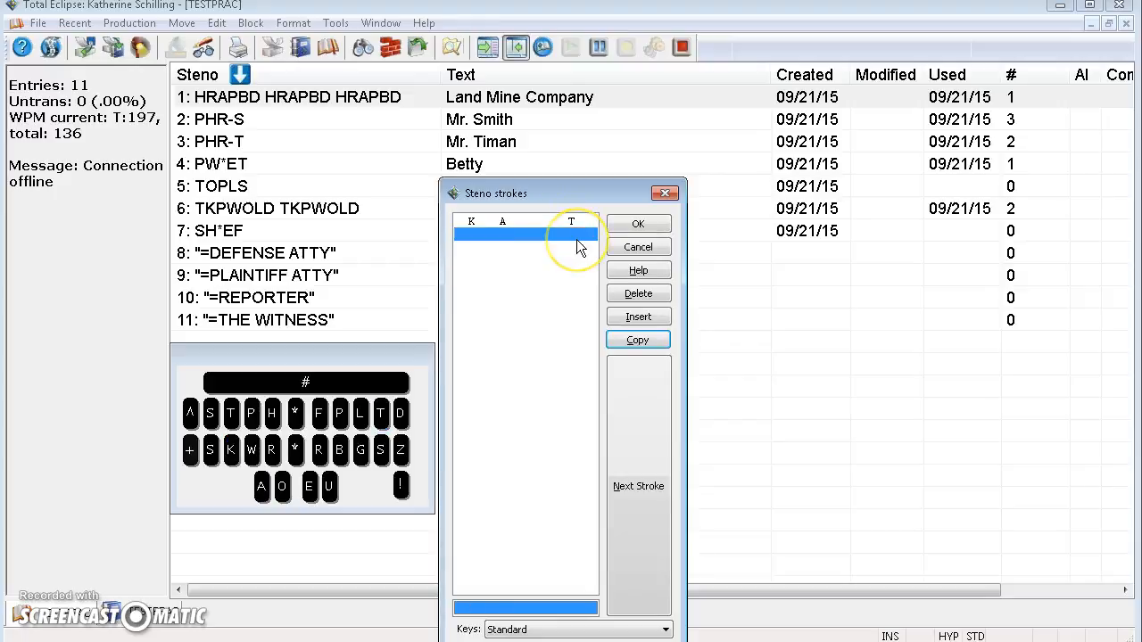
- Make five copies of the KAT stroke, and close the steno strokes without saving
key("Up")
key("alt+c")
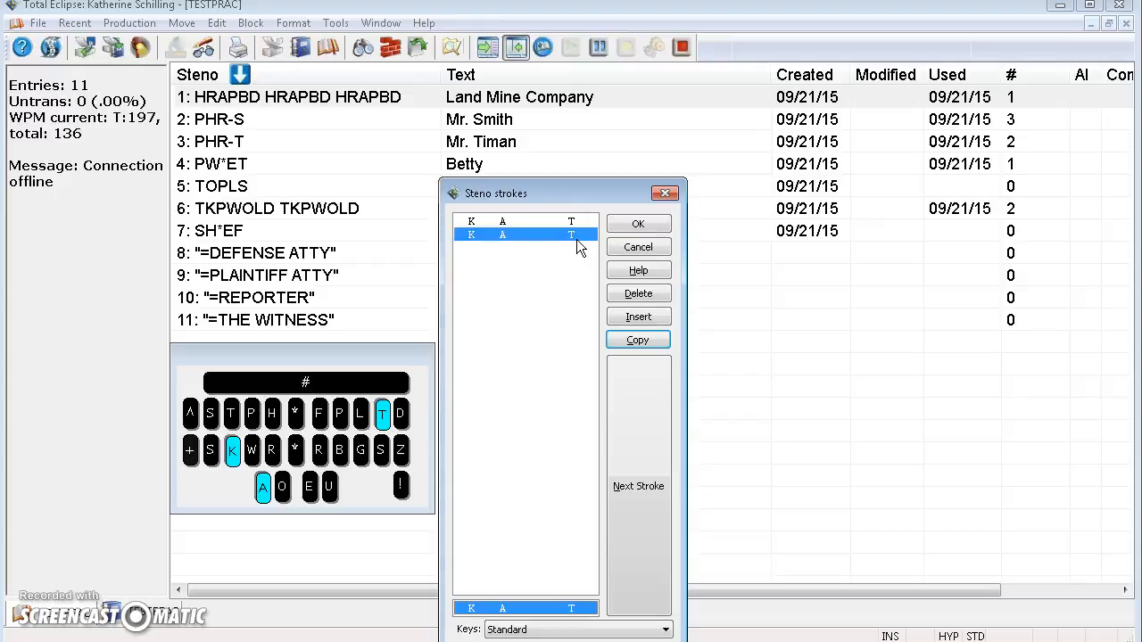
key("alt+c")
key("alt+c")
key("alt+c")
key("alt+c")
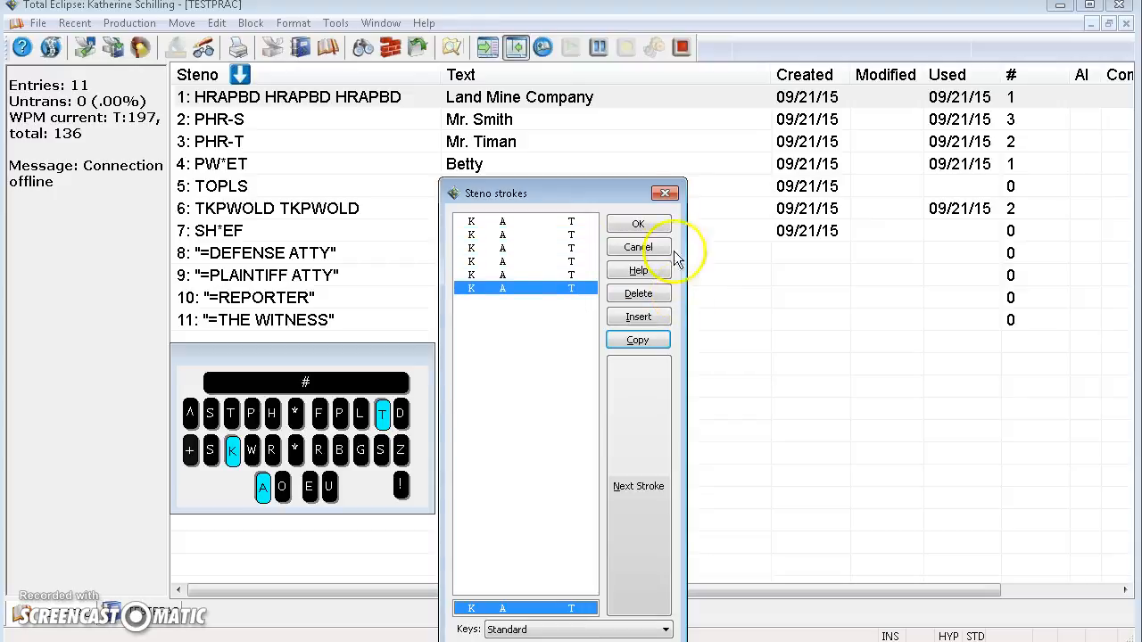
left_click(665, 193)
left_click(500, 370)
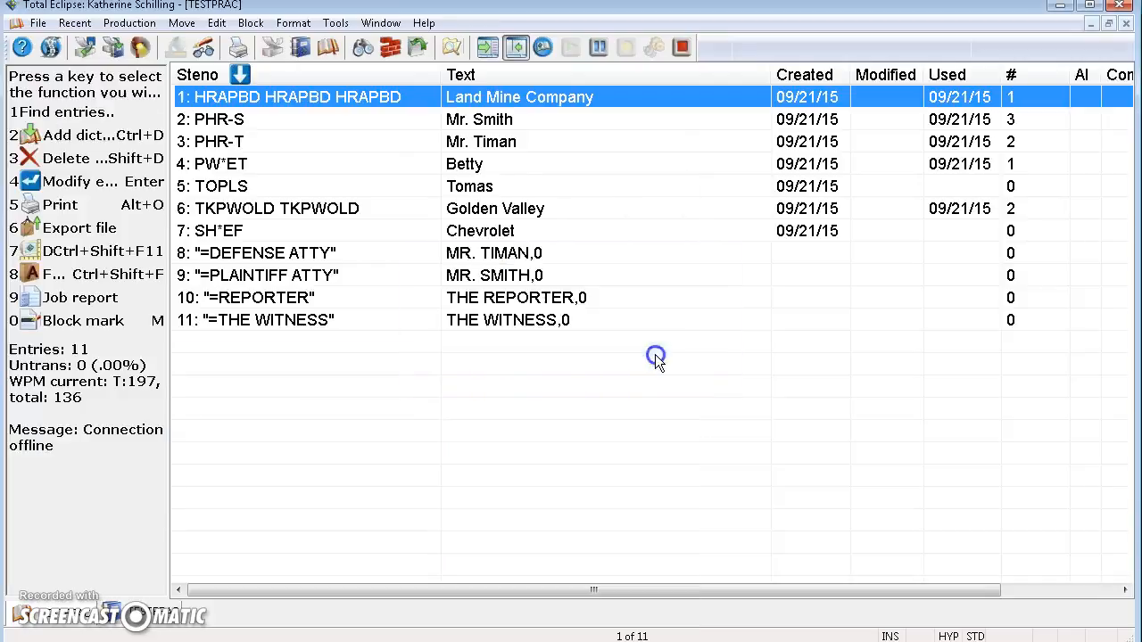
- Switch to the TESTPRAC transcript and open a global definition for "Land Mine Company"
left_click(150, 627)
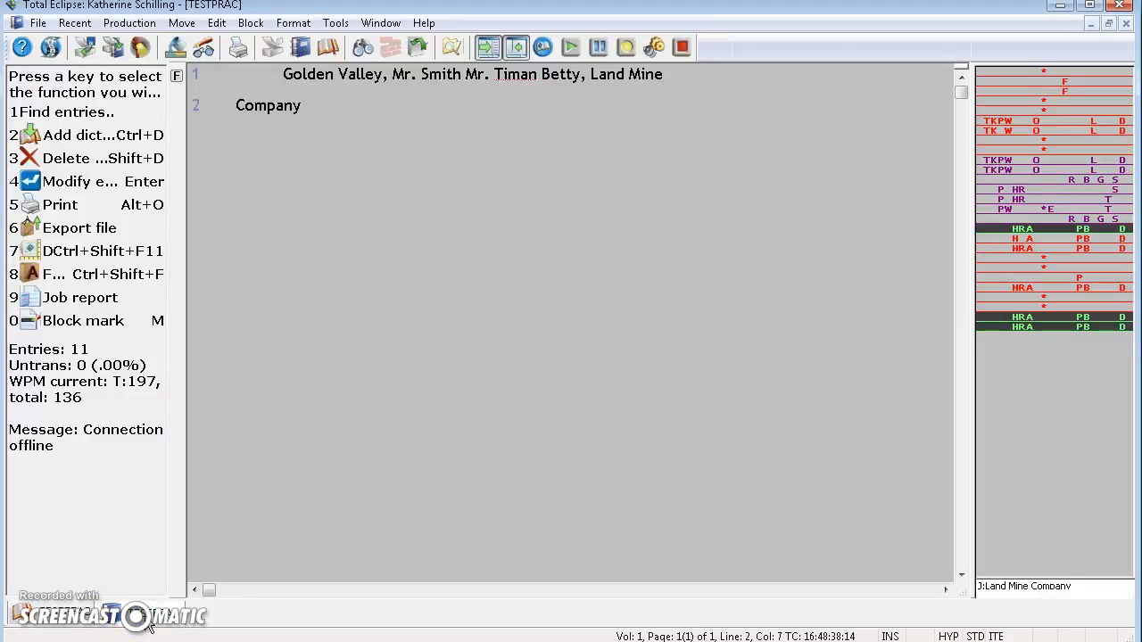
left_click(243, 106)
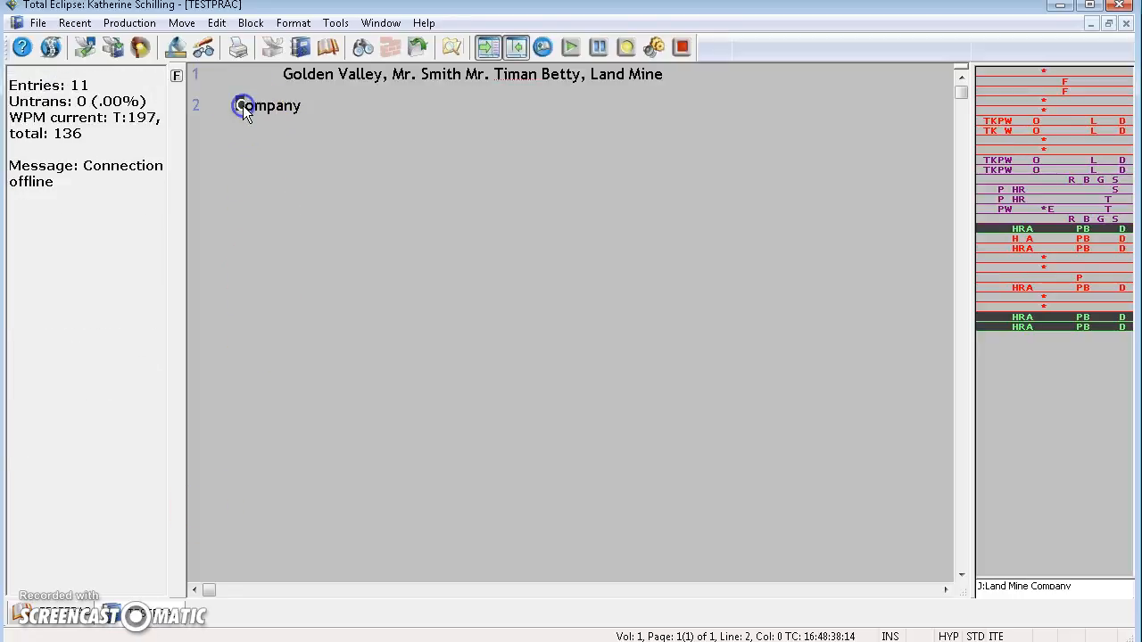
key("g")
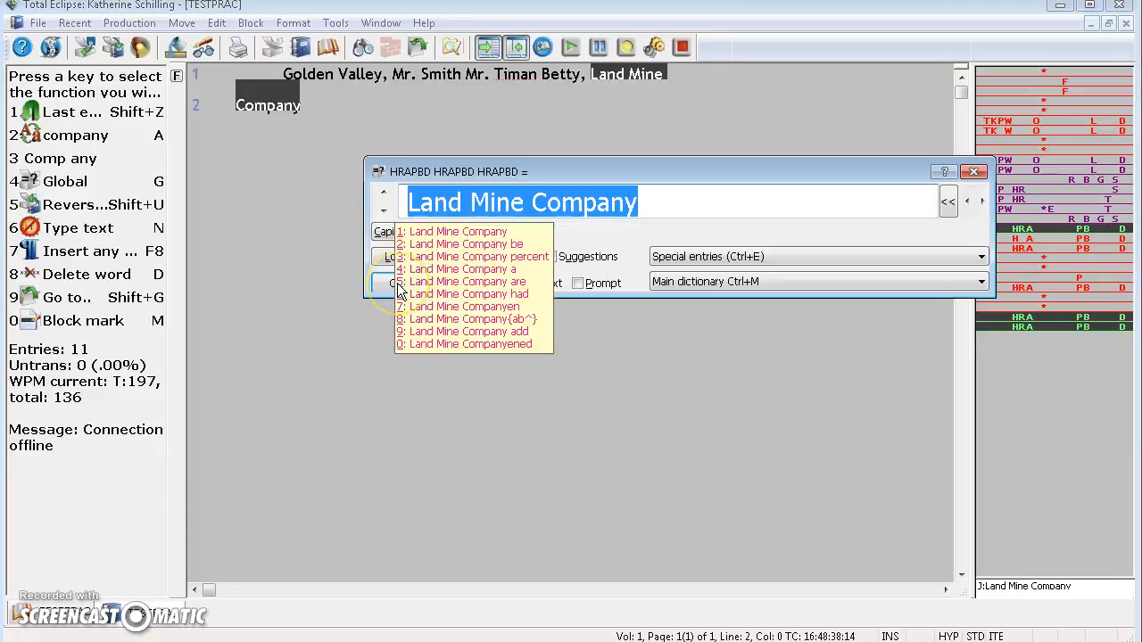
left_click_drag(497, 170, 458, 189)
left_click(488, 281)
- Replace the global's text with a first name, review the destination dictionary choices, and cancel the global
key("BackSpace")
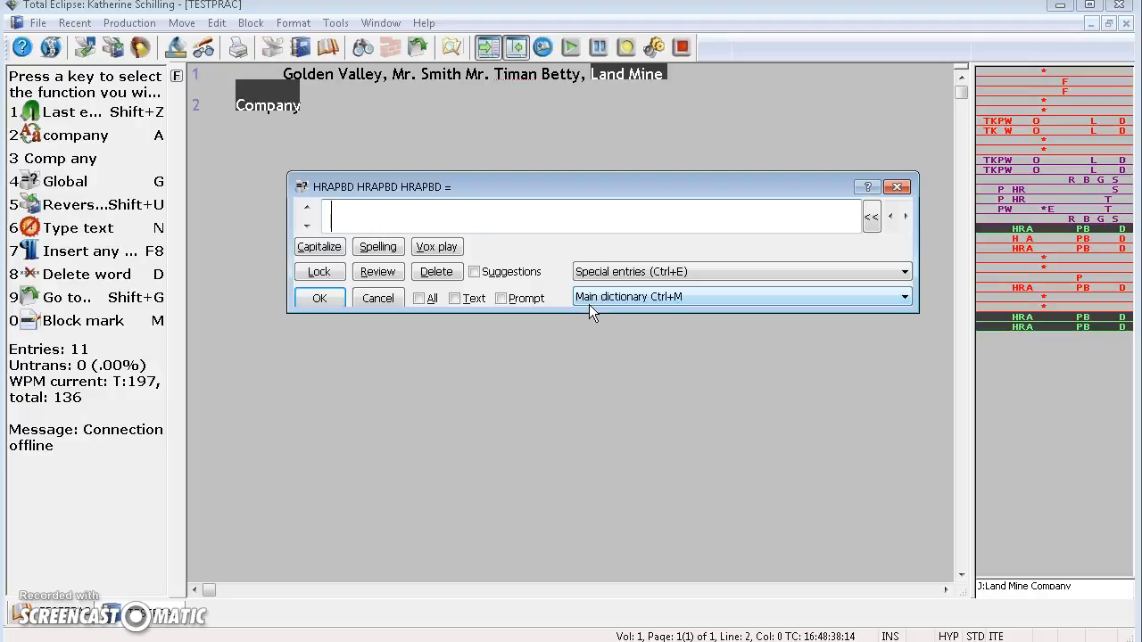
type("Katherine")
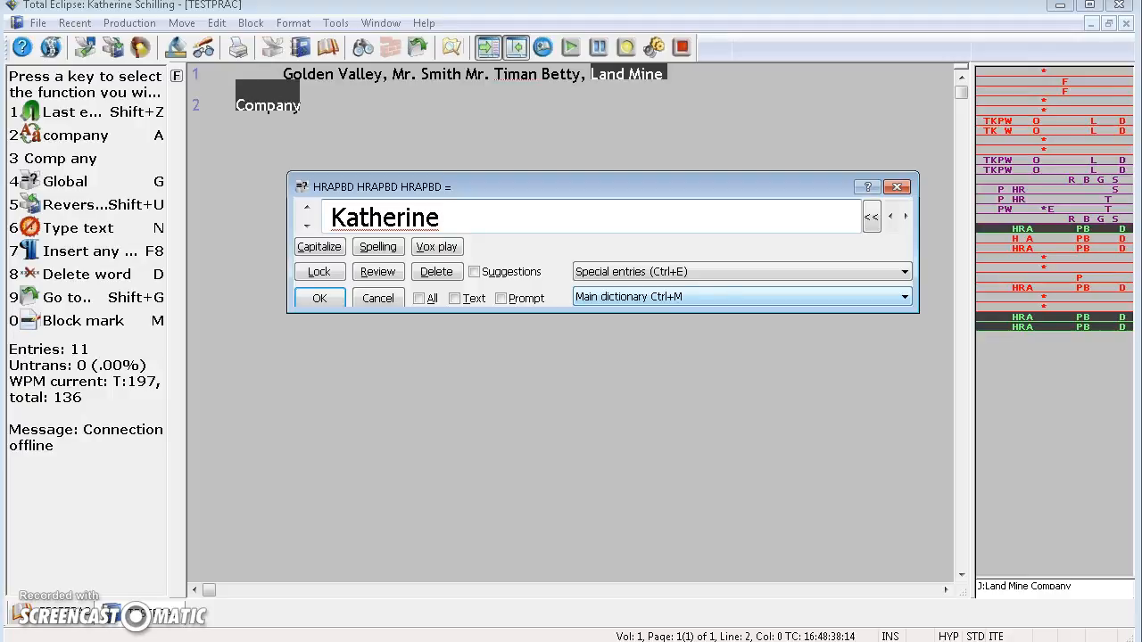
left_click(686, 296)
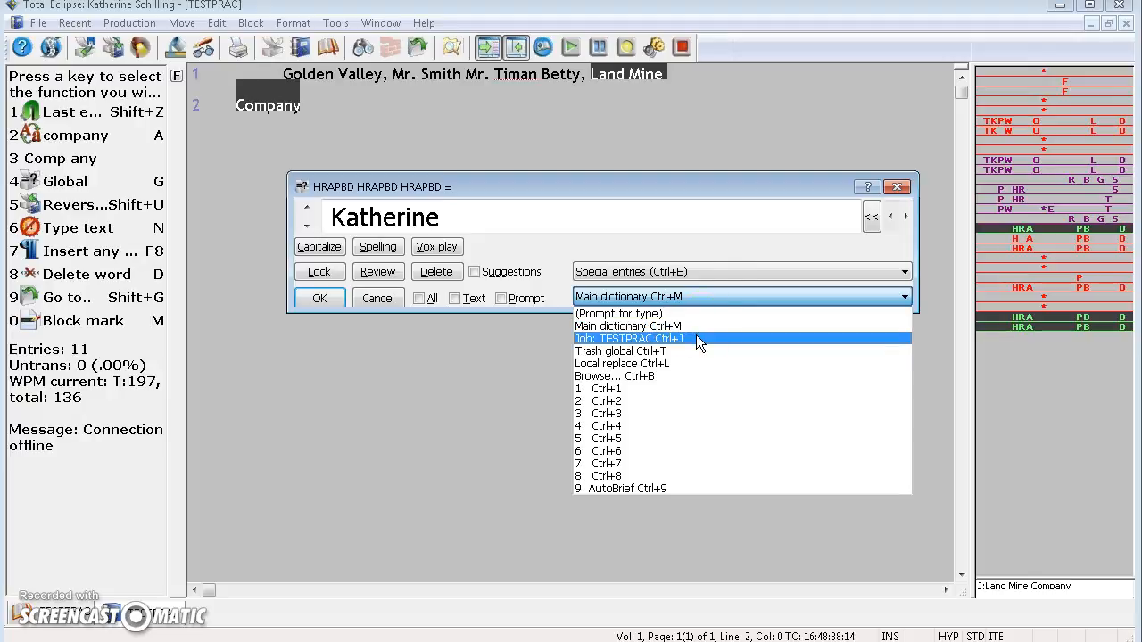
left_click(898, 192)
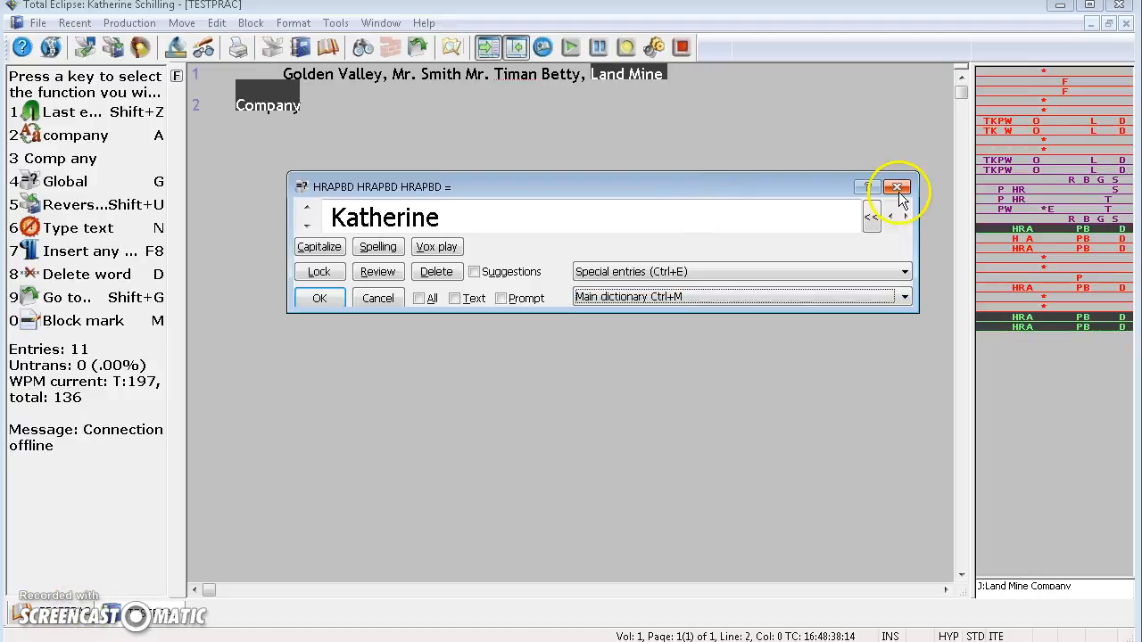
left_click(898, 192)
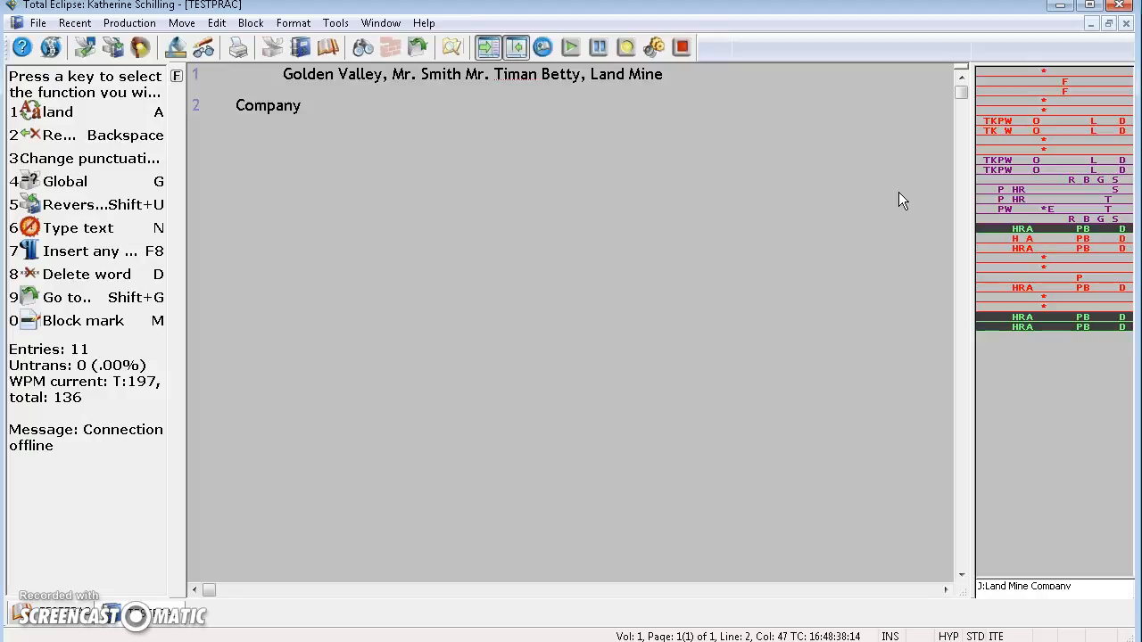
left_click(728, 215)
left_click(505, 413)
left_click(405, 475)
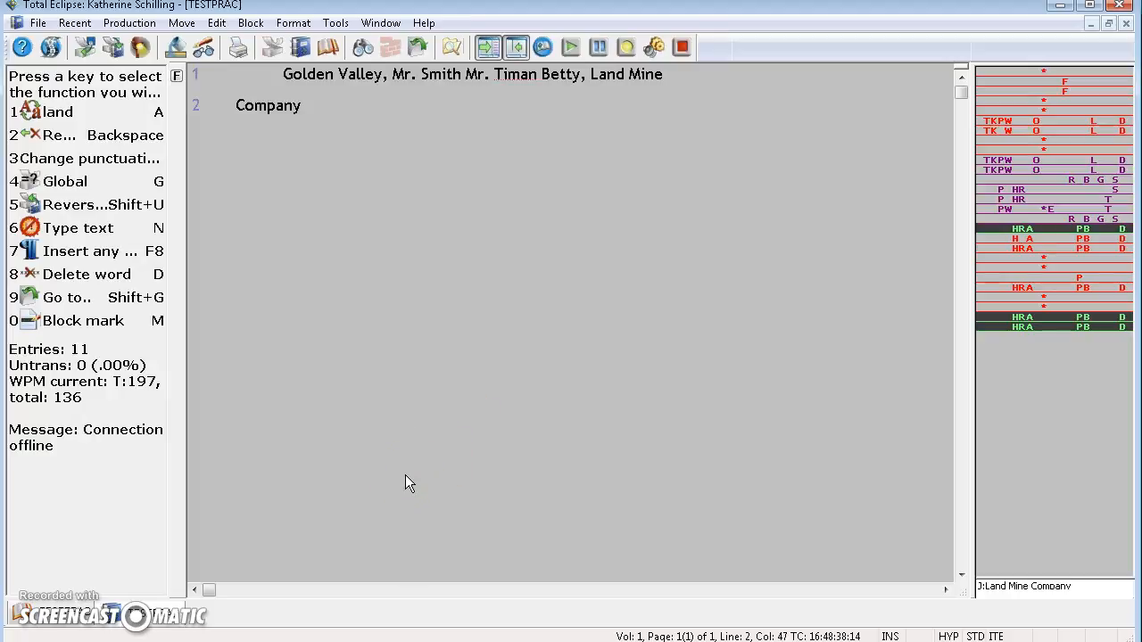